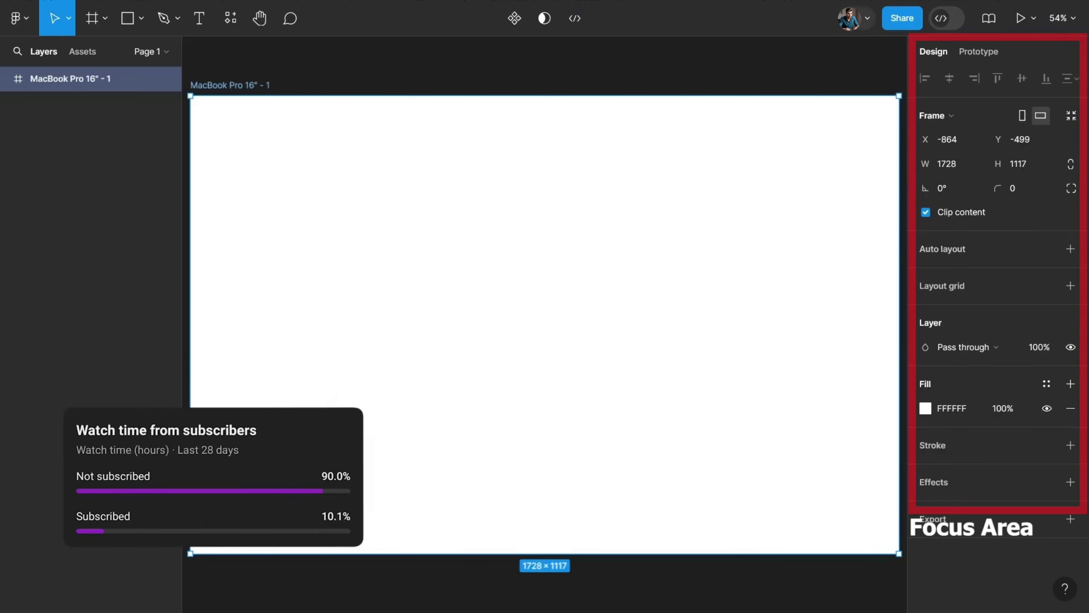
Paste the bird image into the MacBook Pro 16" frame.
{"action": "key", "text": "ctrl+v"}
Centre the bird image and change the frame fill to an angular gradient.
{"action": "left_click", "coordinate": [949, 79]}
{"action": "left_click", "coordinate": [1022, 79]}
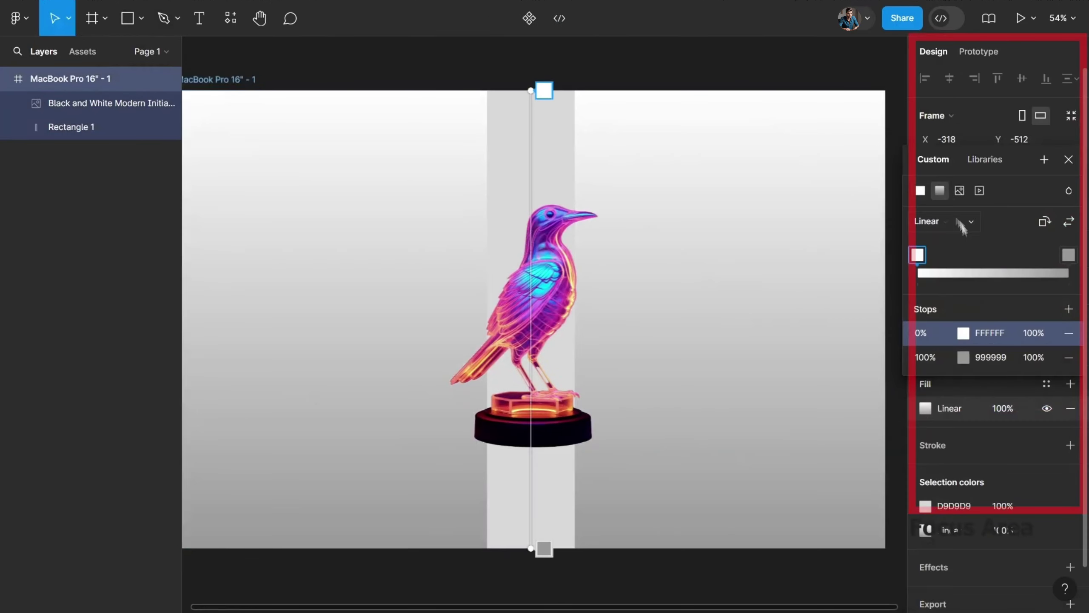
{"action": "left_click", "coordinate": [962, 221]}
{"action": "left_click", "coordinate": [933, 238]}
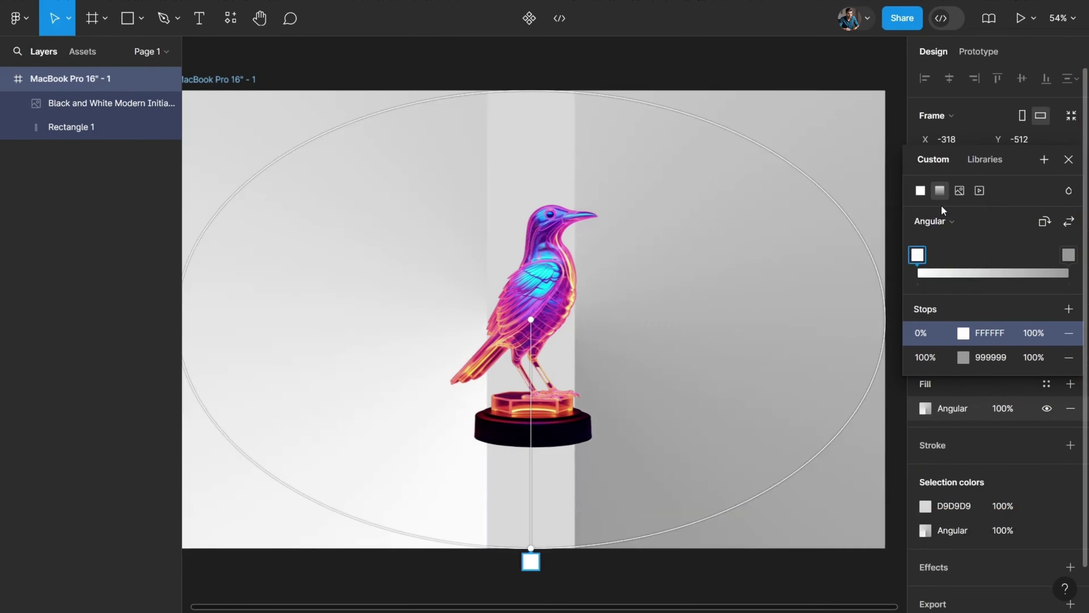
Set the gradient's first stop to orange FF592B and the end stop to cyan 4AE1FF.
{"action": "left_click", "coordinate": [964, 333]}
{"action": "left_click", "coordinate": [742, 432]}
{"action": "left_click", "coordinate": [472, 377]}
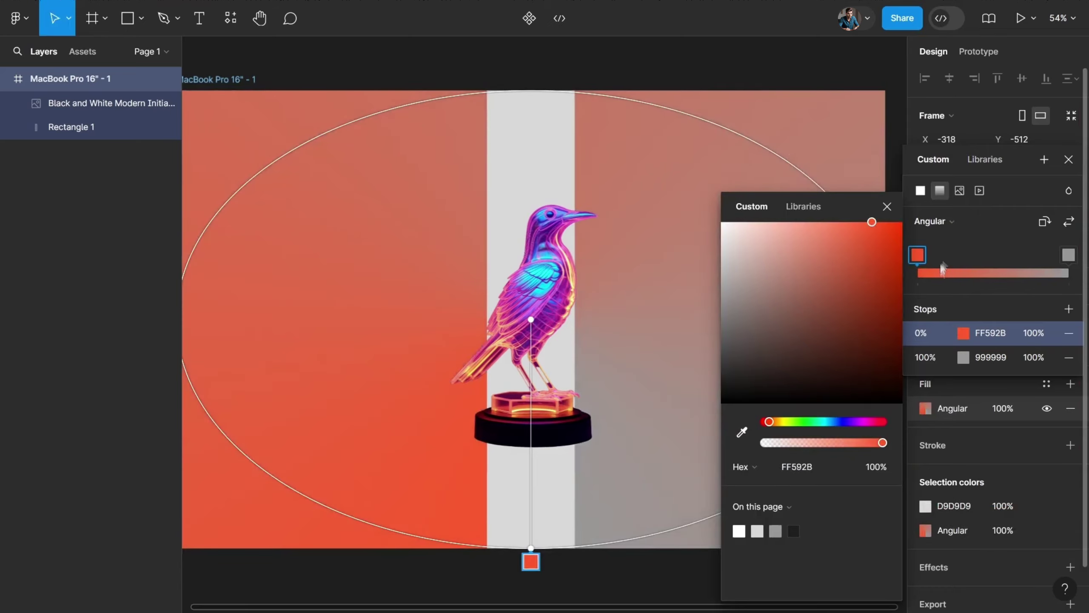
{"action": "left_click", "coordinate": [964, 357]}
{"action": "left_click", "coordinate": [742, 431]}
{"action": "left_click", "coordinate": [544, 275]}
{"action": "left_click_drag", "start_coordinate": [1069, 254], "coordinate": [1028, 254]}
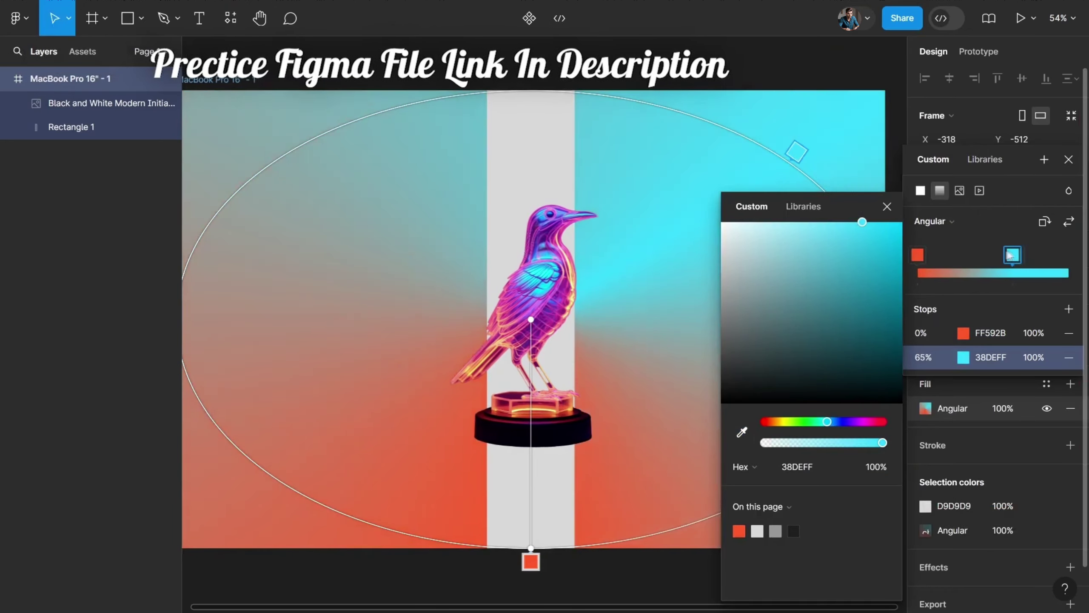
Add a pink FF36A1 stop at about 42% and move cyan back to the end.
{"action": "left_click", "coordinate": [976, 273]}
{"action": "left_click", "coordinate": [742, 432]}
{"action": "left_click", "coordinate": [834, 97]}
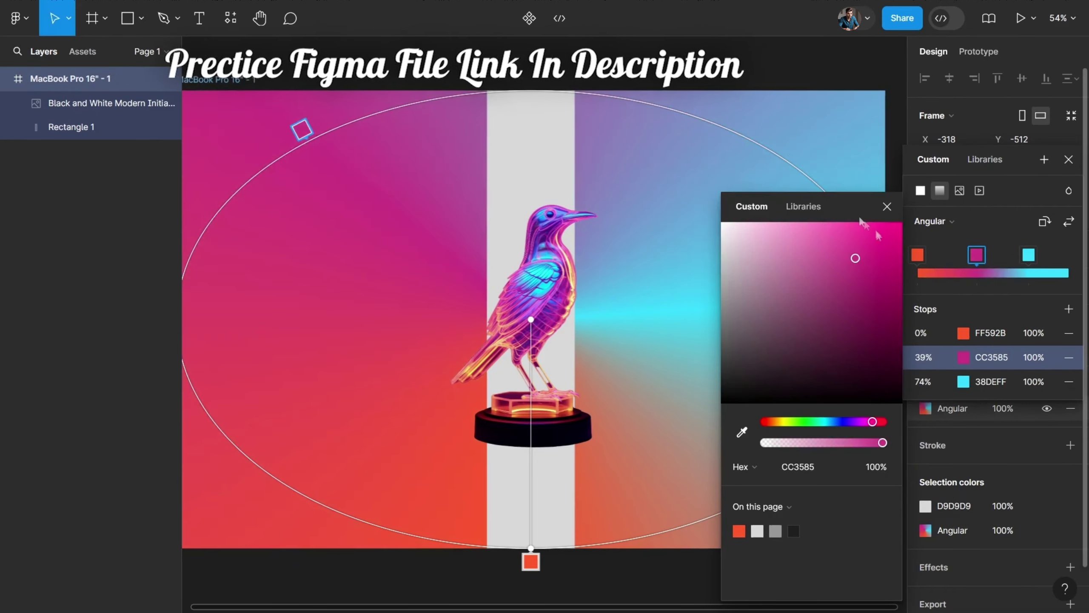
{"action": "left_click_drag", "start_coordinate": [854, 253], "coordinate": [844, 221]}
{"action": "left_click_drag", "start_coordinate": [1029, 254], "coordinate": [1066, 254]}
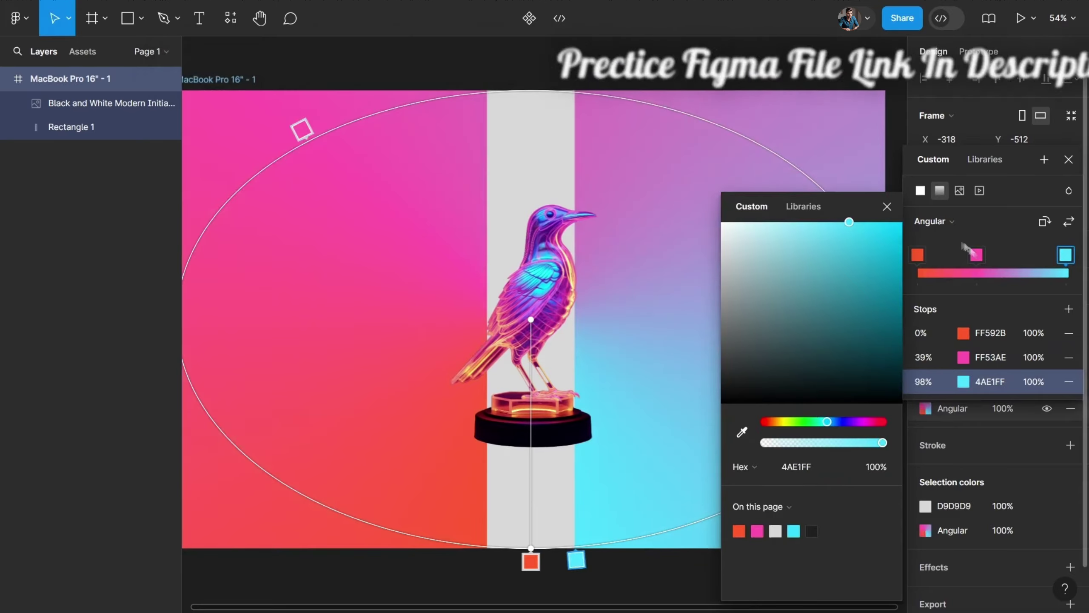
{"action": "left_click_drag", "start_coordinate": [976, 254], "coordinate": [981, 254]}
{"action": "mouse_move", "coordinate": [836, 221]}
{"action": "left_mouse_down"}
{"action": "mouse_move", "coordinate": [866, 222]}
{"action": "mouse_move", "coordinate": [856, 311]}
{"action": "mouse_move", "coordinate": [840, 318]}
{"action": "left_mouse_up"}
Try darker shades for the gradient stops, then undo back to the original colours.
{"action": "left_click", "coordinate": [918, 254]}
{"action": "left_click", "coordinate": [923, 382]}
{"action": "left_click_drag", "start_coordinate": [849, 222], "coordinate": [814, 319]}
{"action": "key", "text": "ctrl+z"}
{"action": "key", "text": "ctrl+z"}
{"action": "key", "text": "ctrl+z"}
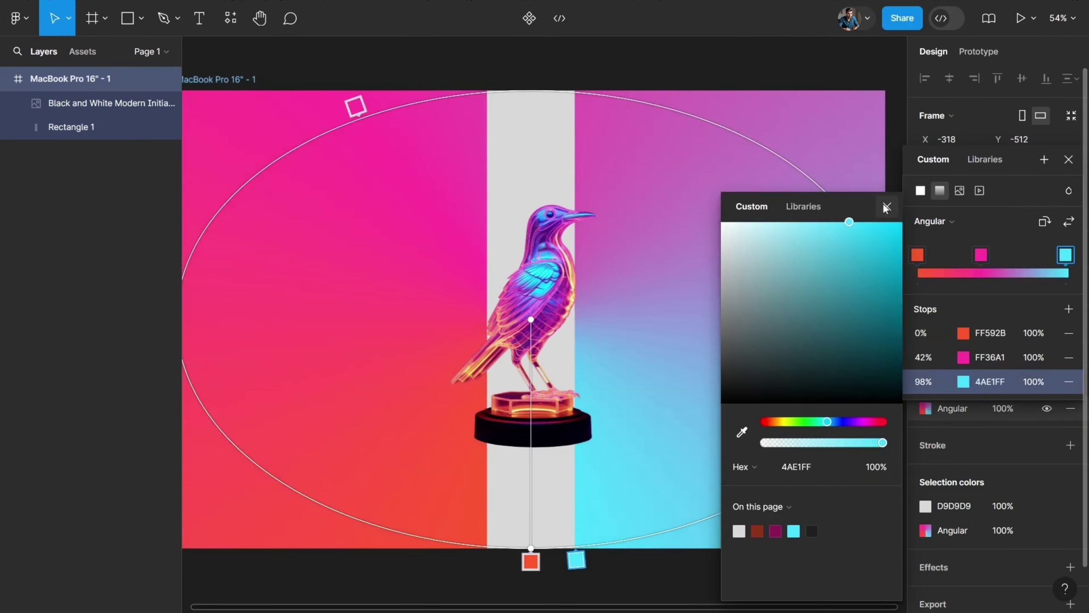
Make the vertical strip Rectangle 1 white FFFFFF.
{"action": "left_click", "coordinate": [71, 126]}
{"action": "left_click", "coordinate": [926, 383]}
{"action": "left_click", "coordinate": [142, 18]}
Draw a stepped zigzag line across the white strip with the Pen tool.
{"action": "left_click", "coordinate": [102, 51]}
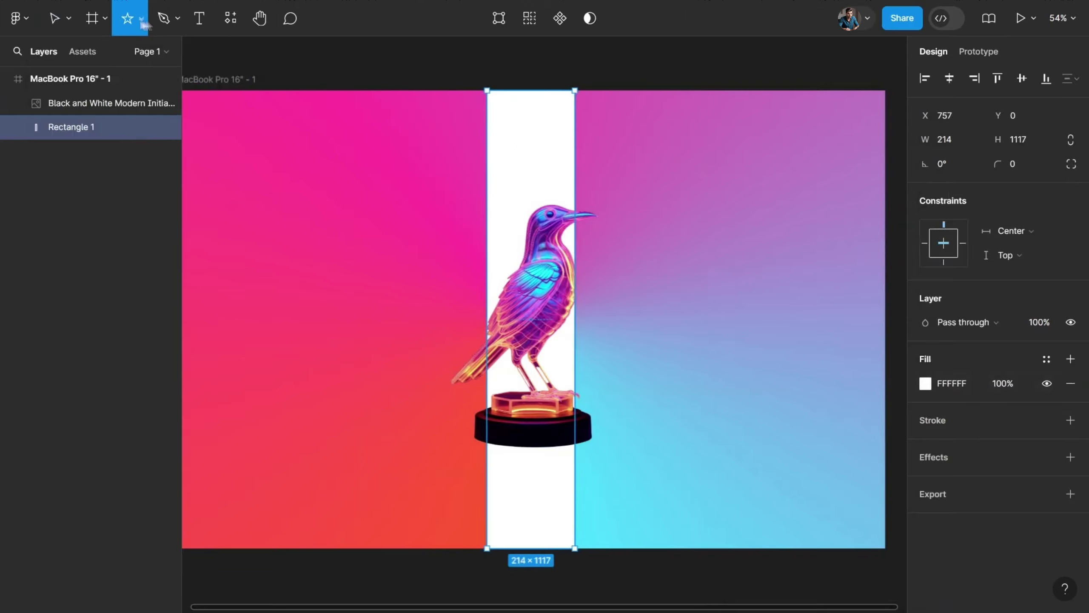
{"action": "scroll", "coordinate": [532, 171], "scroll_direction": "up", "scroll_amount": 5, "text": "ctrl"}
{"action": "left_click_drag", "start_coordinate": [388, 228], "coordinate": [443, 284]}
{"action": "key", "text": "ctrl+z"}
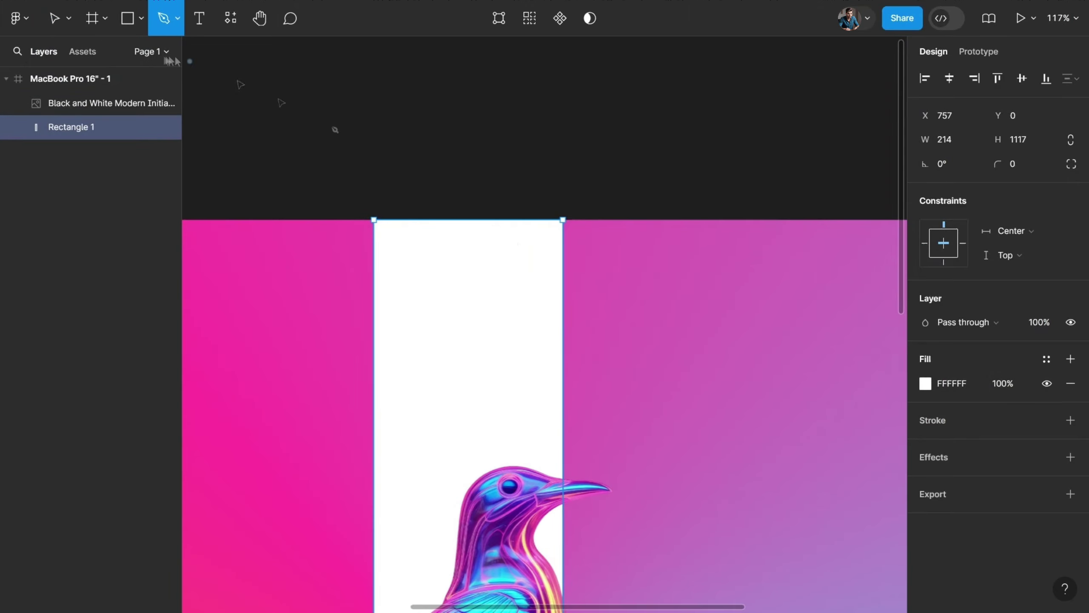
{"action": "left_click", "coordinate": [381, 262]}
{"action": "left_click", "coordinate": [415, 262]}
{"action": "left_click", "coordinate": [414, 284]}
{"action": "left_click", "coordinate": [451, 284]}
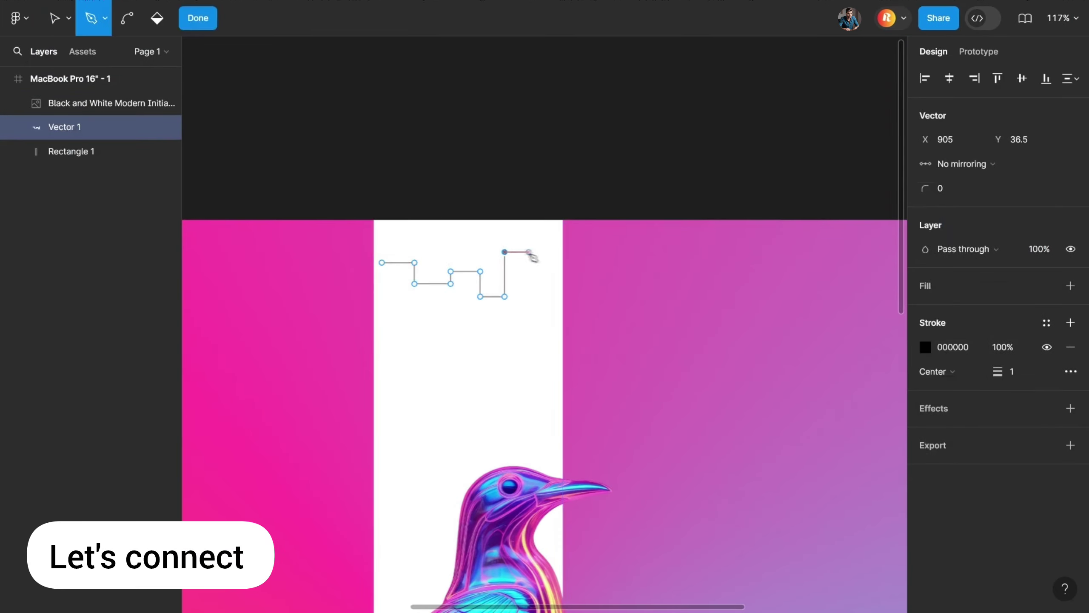
{"action": "left_click", "coordinate": [198, 18]}
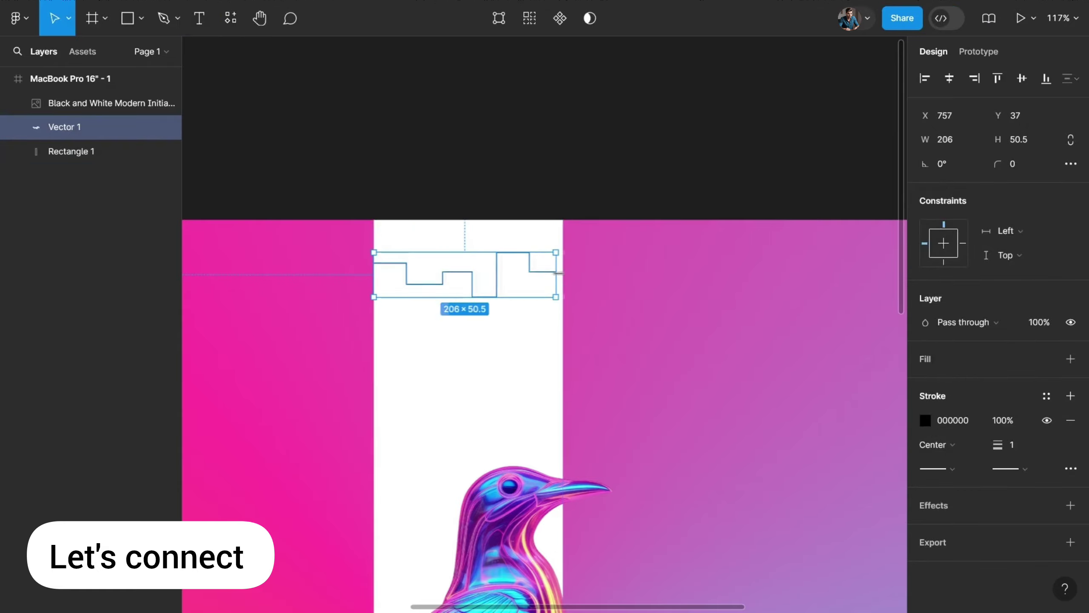
Give the zigzag corner radius 7 and stroke weight 3.
{"action": "left_click", "coordinate": [926, 420]}
{"action": "left_click", "coordinate": [744, 531]}
{"action": "left_click_drag", "start_coordinate": [997, 163], "coordinate": [1012, 164]}
{"action": "left_click_drag", "start_coordinate": [998, 445], "coordinate": [1006, 444]}
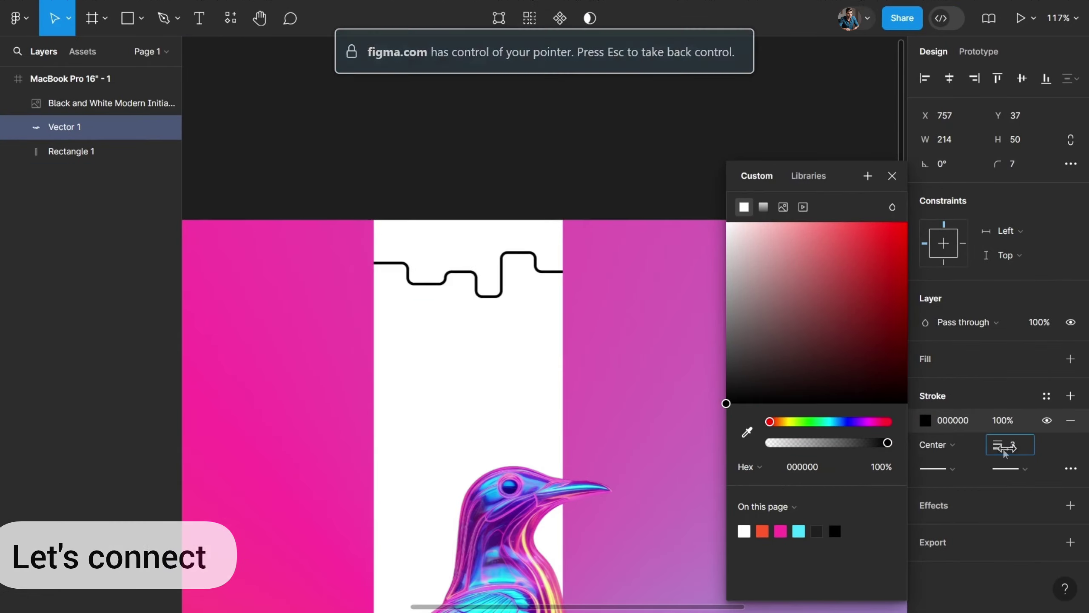
{"action": "left_click", "coordinate": [481, 293]}
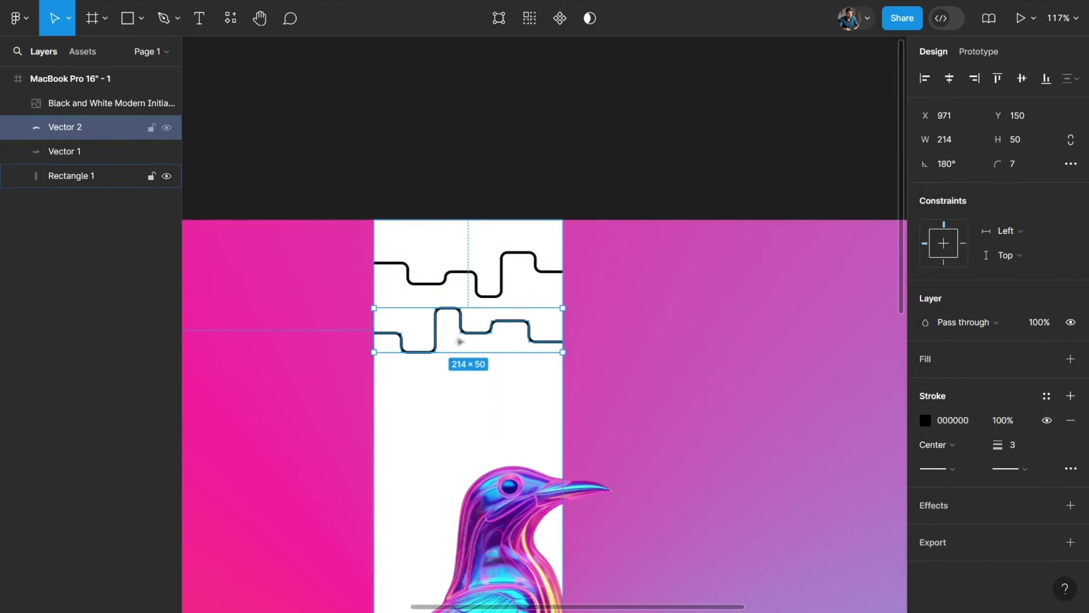
Duplicate the zigzag lines down the strip and select them all.
{"action": "left_click", "coordinate": [477, 287], "text": "shift"}
{"action": "key", "text": "ctrl+d"}
{"action": "key", "text": "ctrl+d"}
{"action": "key", "text": "ctrl+d"}
{"action": "key", "text": "ctrl+d"}
{"action": "key", "text": "ctrl+d"}
{"action": "scroll", "coordinate": [479, 387], "scroll_direction": "down", "scroll_amount": 5}
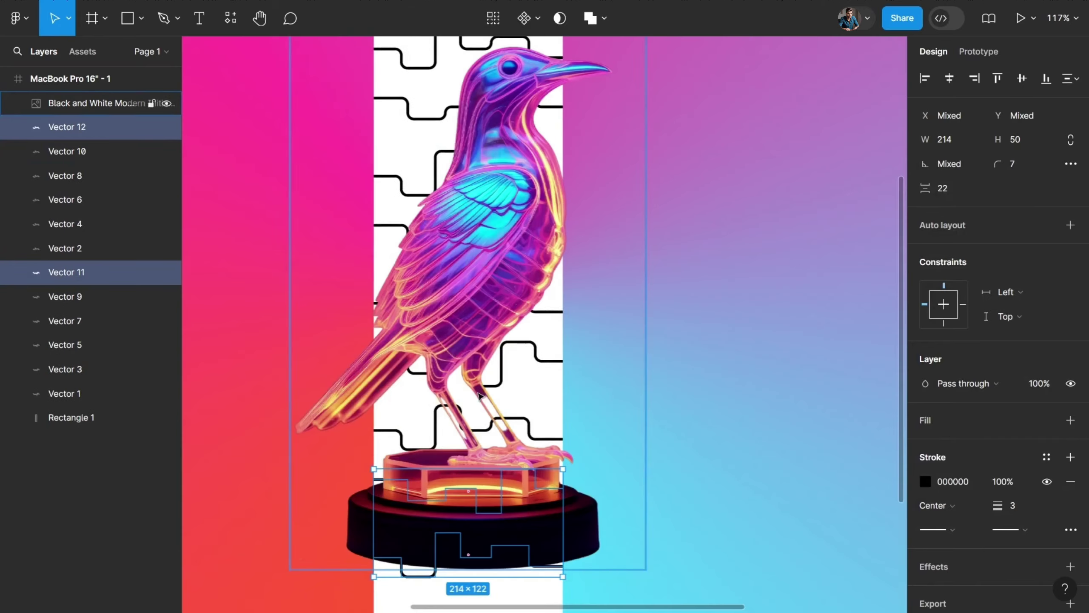
{"action": "key", "text": "ctrl+d"}
{"action": "key", "text": "ctrl+d"}
{"action": "scroll", "coordinate": [479, 386], "scroll_direction": "down", "scroll_amount": 5}
{"action": "left_click", "coordinate": [121, 490], "text": "shift"}
Merge the zigzag lines with the strip into one Exclude shape.
{"action": "left_click", "coordinate": [603, 18]}
{"action": "left_click", "coordinate": [587, 111]}
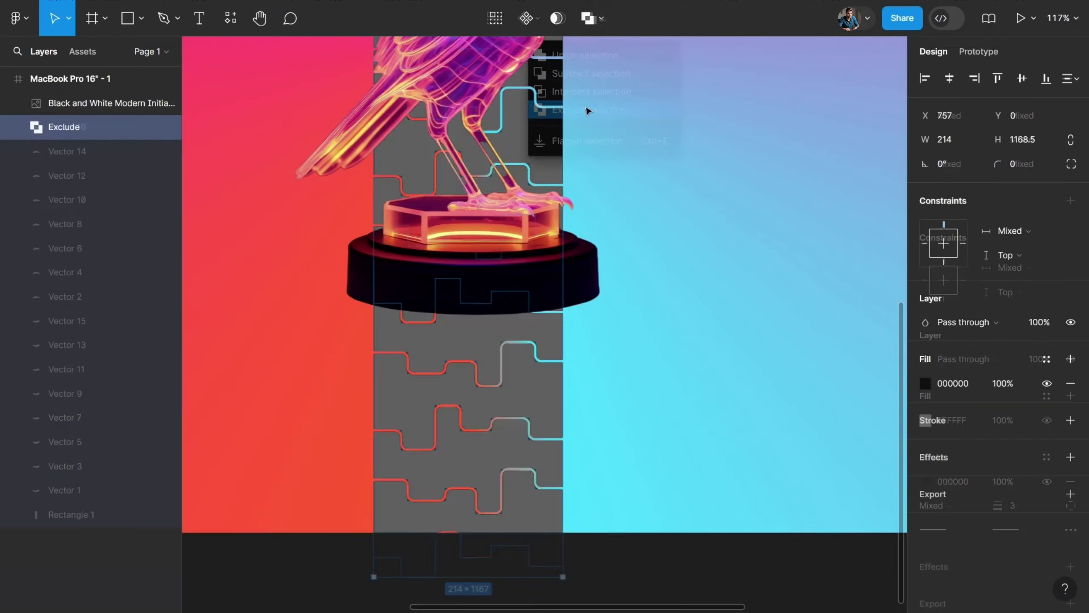
{"action": "scroll", "coordinate": [671, 156], "scroll_direction": "up", "scroll_amount": 5}
{"action": "key", "text": "shift+1"}
Try a pale fill at 35% opacity and add a Background blur effect to the shape.
{"action": "left_click", "coordinate": [63, 127]}
{"action": "left_click", "coordinate": [925, 383]}
{"action": "left_click", "coordinate": [776, 237]}
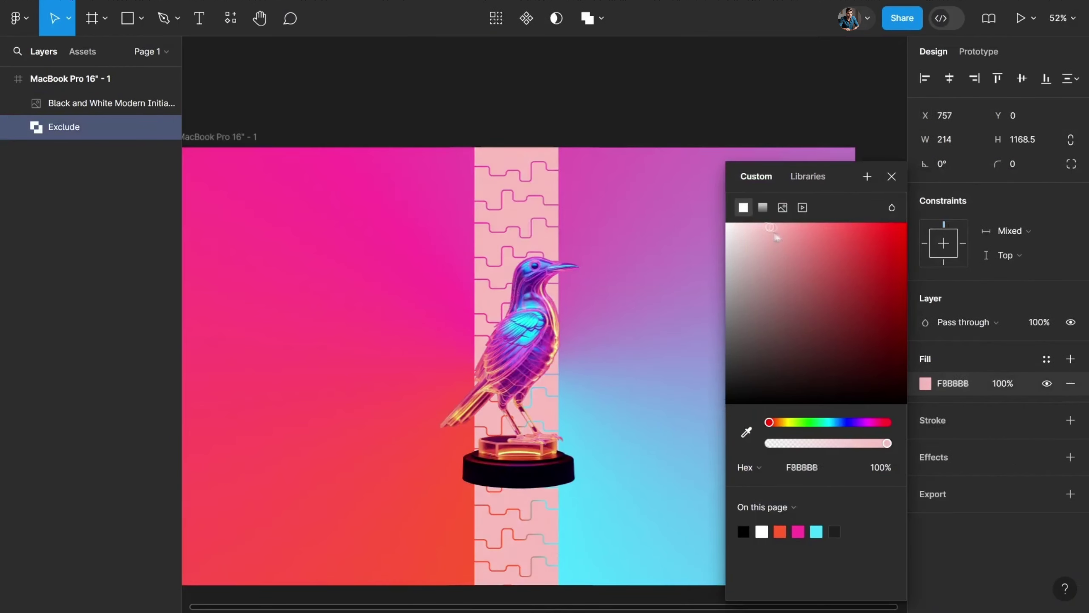
{"action": "mouse_move", "coordinate": [776, 237]}
{"action": "left_mouse_down"}
{"action": "mouse_move", "coordinate": [817, 382]}
{"action": "mouse_move", "coordinate": [691, 202]}
{"action": "left_mouse_up"}
{"action": "left_click", "coordinate": [1003, 383]}
{"action": "type", "text": "35"}
{"action": "left_click", "coordinate": [1070, 457]}
{"action": "left_click", "coordinate": [970, 482]}
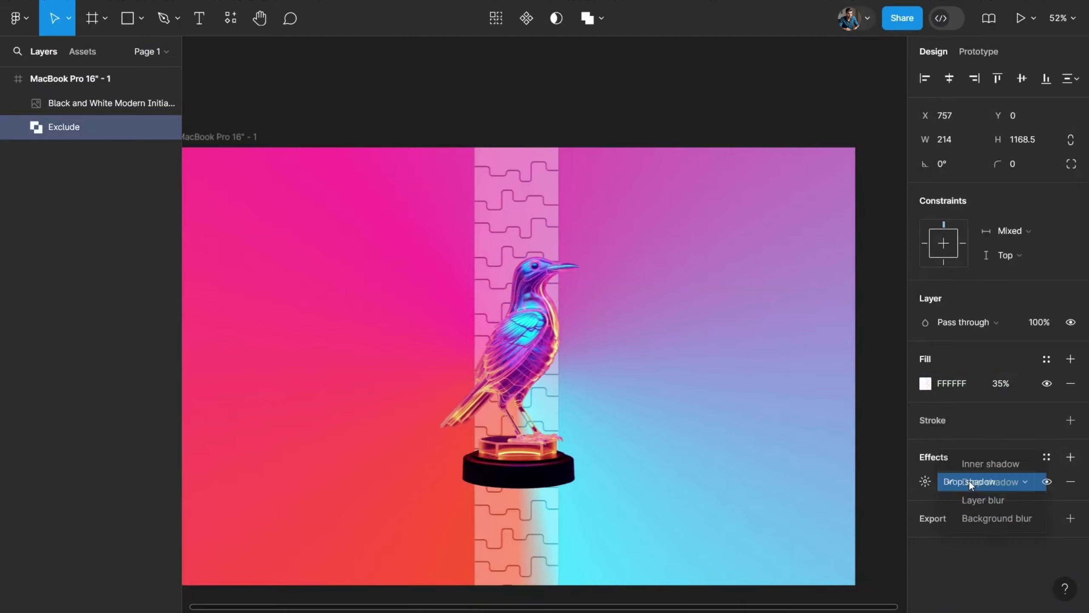
{"action": "left_click", "coordinate": [996, 517]}
Set the Exclude shape's fill to black 000000 at 20% opacity.
{"action": "left_click", "coordinate": [851, 338]}
{"action": "left_click", "coordinate": [63, 127]}
{"action": "left_click", "coordinate": [925, 384]}
{"action": "left_click", "coordinate": [726, 403]}
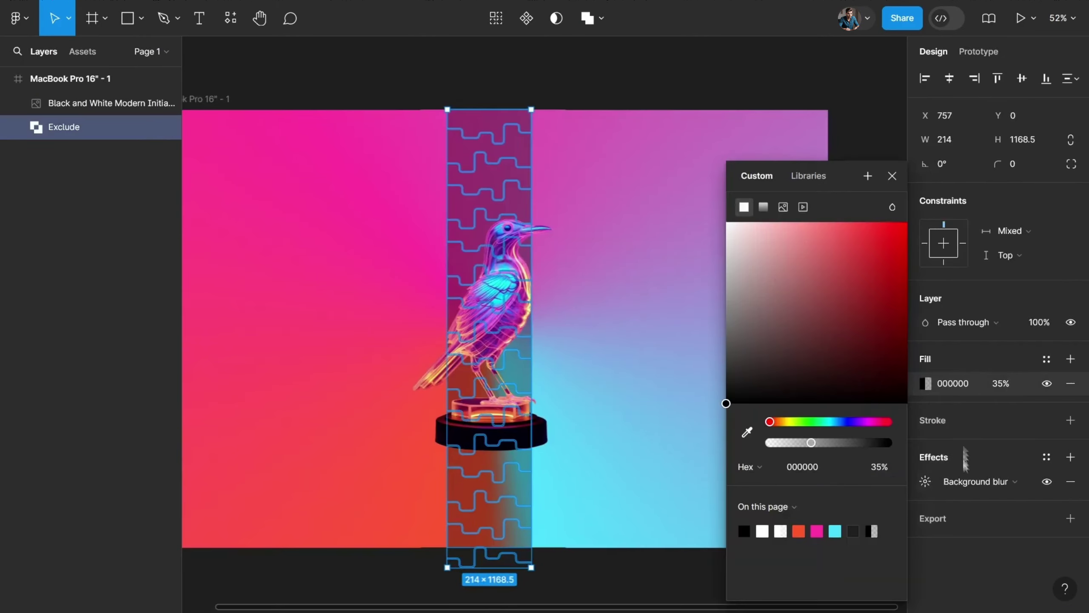
{"action": "left_click", "coordinate": [1001, 383]}
{"action": "type", "text": "20"}
{"action": "left_click", "coordinate": [875, 469]}
Widen the translucent zigzag panel to 366.
{"action": "left_click", "coordinate": [501, 300]}
{"action": "left_click_drag", "start_coordinate": [544, 261], "coordinate": [598, 261]}
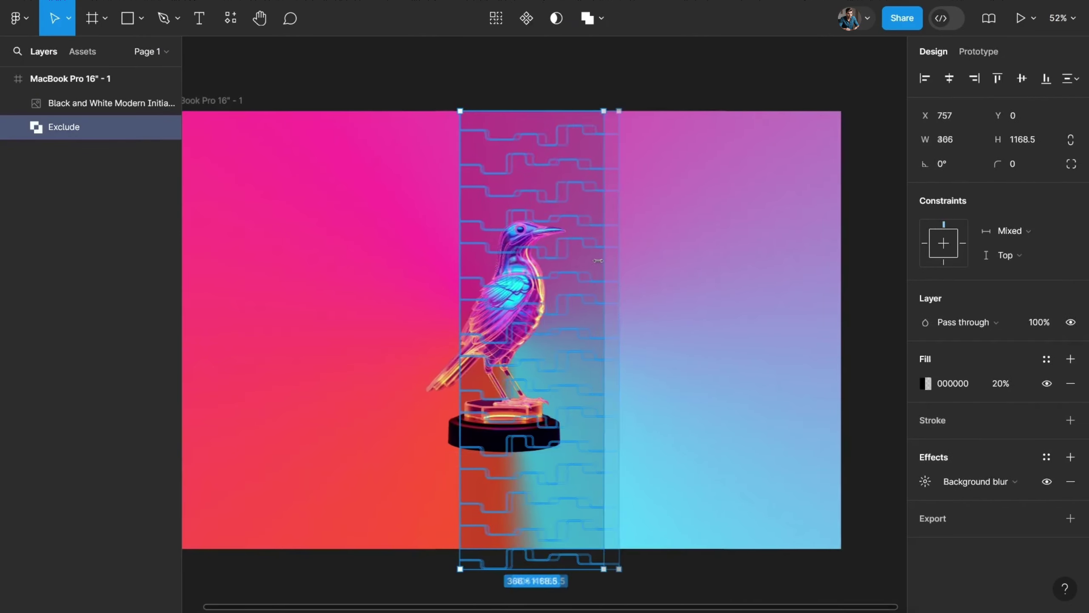
{"action": "left_click", "coordinate": [717, 238]}
{"action": "scroll", "coordinate": [717, 238], "scroll_direction": "down", "scroll_amount": 1}
Move the bird image lower and give it a SmoothShadow soft drop shadow.
{"action": "left_click", "coordinate": [506, 300]}
{"action": "right_click", "coordinate": [494, 301]}
{"action": "key", "text": "Escape"}
{"action": "left_click_drag", "start_coordinate": [488, 318], "coordinate": [488, 391]}
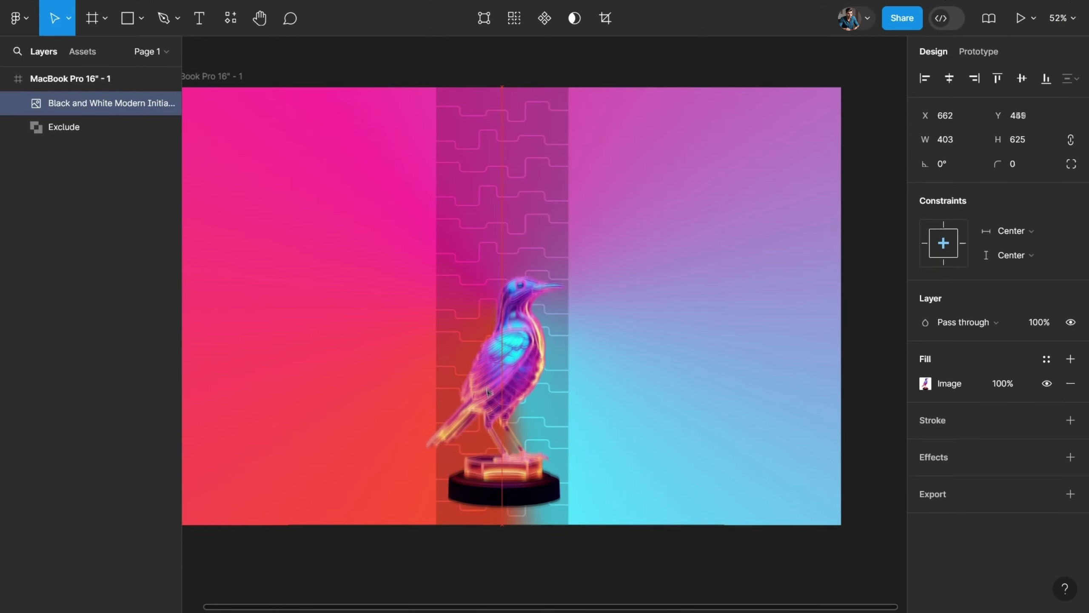
{"action": "left_click", "coordinate": [389, 204]}
{"action": "left_click", "coordinate": [454, 231]}
{"action": "right_click", "coordinate": [521, 240]}
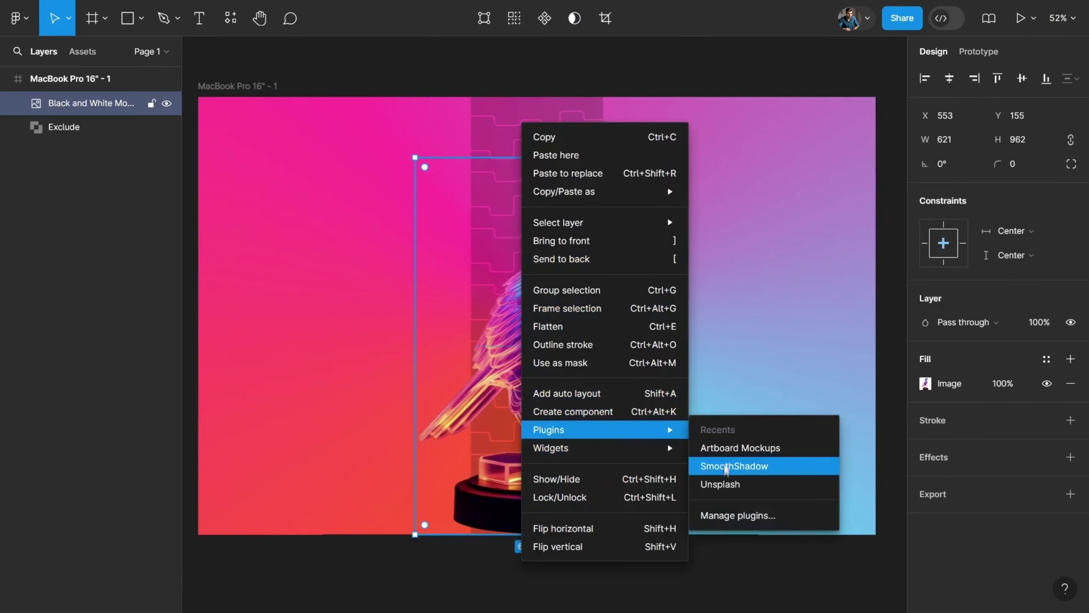
{"action": "left_click", "coordinate": [734, 465]}
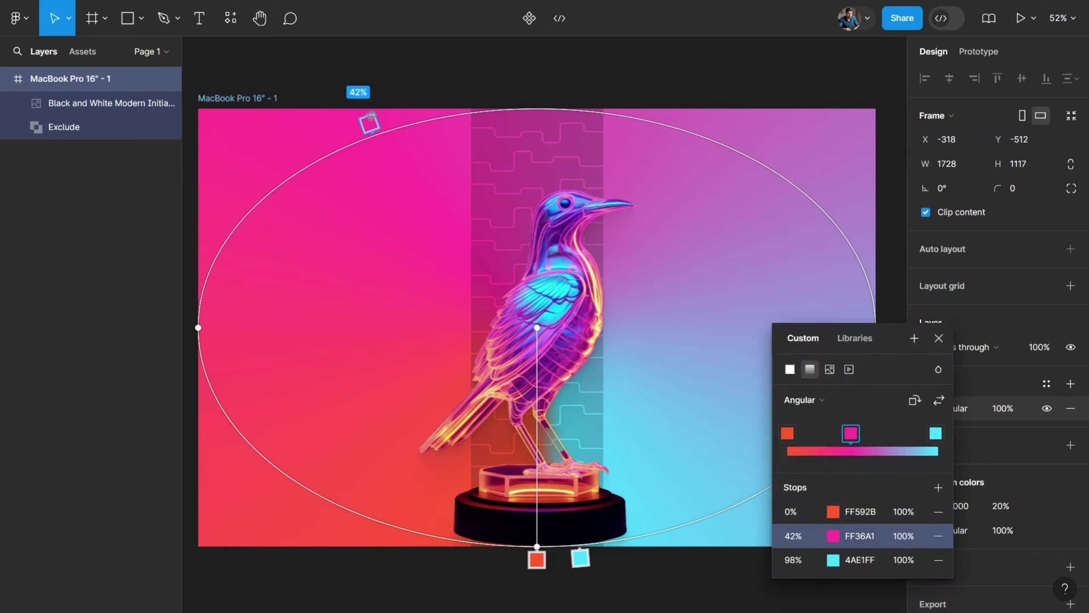
Reposition the frame's gradient stops, moving cyan to 96% and pink toward the top.
{"action": "left_click", "coordinate": [581, 557]}
{"action": "left_click", "coordinate": [535, 559]}
{"action": "left_click_drag", "start_coordinate": [581, 558], "coordinate": [630, 552]}
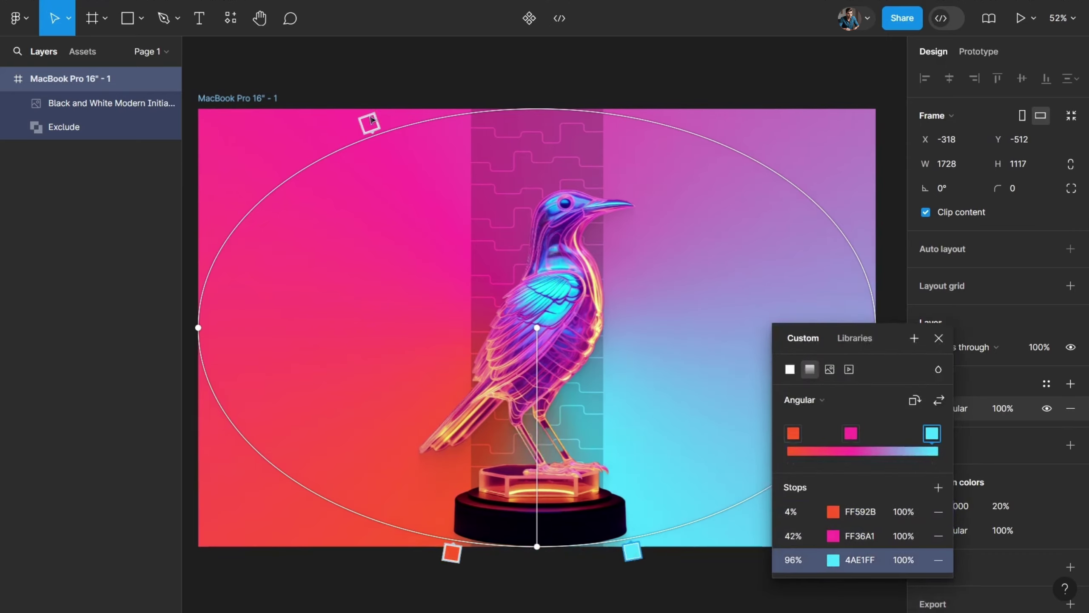
{"action": "mouse_move", "coordinate": [370, 123]}
{"action": "left_mouse_down"}
{"action": "mouse_move", "coordinate": [572, 92]}
{"action": "mouse_move", "coordinate": [851, 222]}
{"action": "mouse_move", "coordinate": [593, 92]}
{"action": "left_mouse_up"}
Add a blue 474BFF gradient stop at 55%.
{"action": "left_click", "coordinate": [636, 107]}
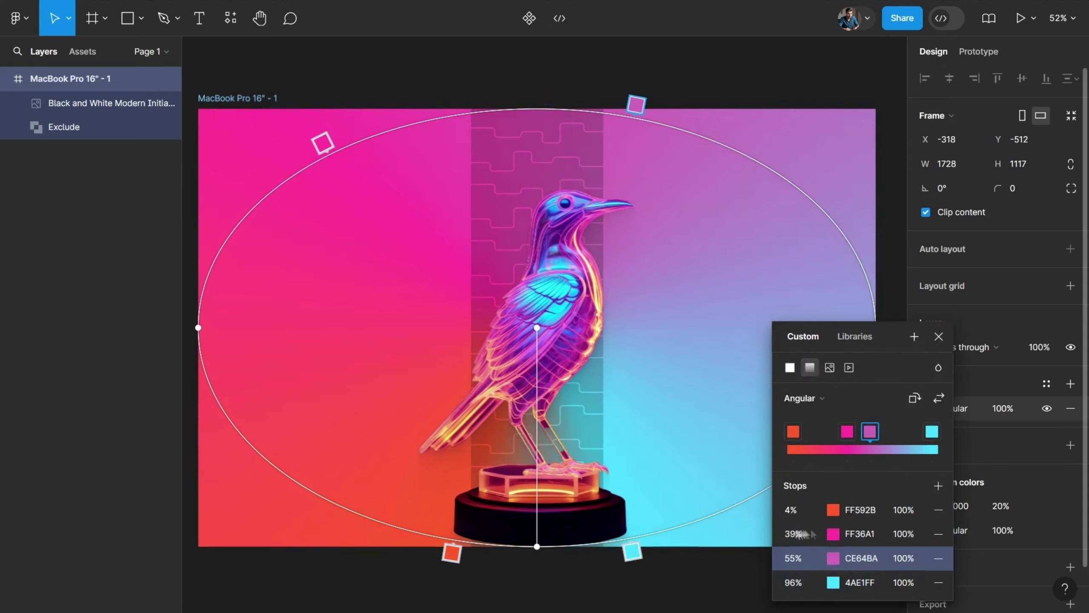
{"action": "left_click", "coordinate": [833, 558]}
{"action": "left_click", "coordinate": [903, 452]}
{"action": "left_click", "coordinate": [992, 251]}
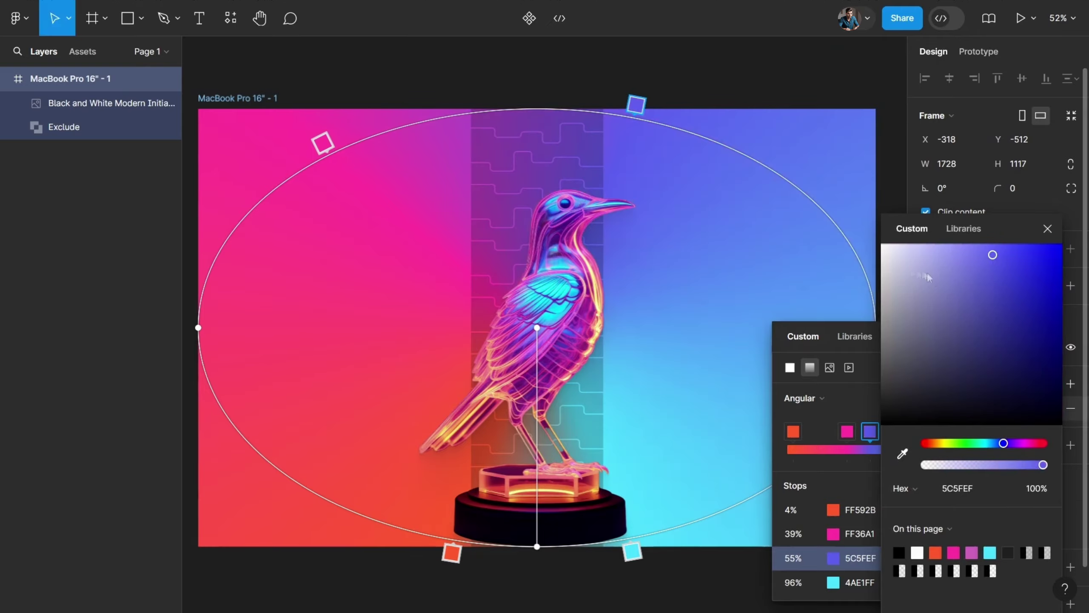
{"action": "mouse_move", "coordinate": [992, 251]}
{"action": "left_mouse_down"}
{"action": "mouse_move", "coordinate": [1062, 246]}
{"action": "mouse_move", "coordinate": [1014, 242]}
{"action": "left_mouse_up"}
{"action": "key", "text": "Escape"}
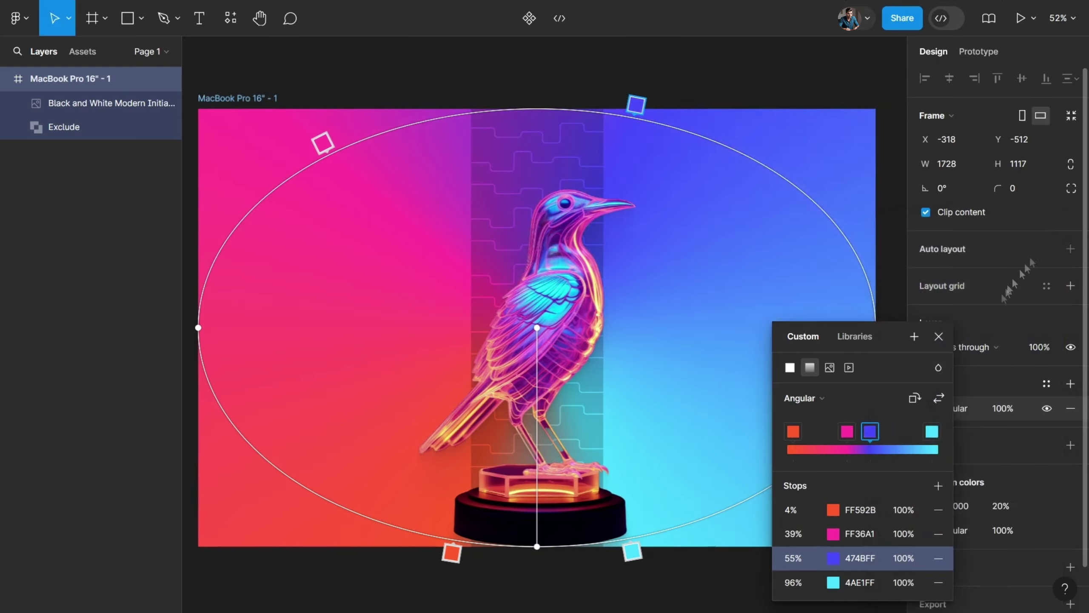
Nudge the pink stop slightly, close the gradient editor and view the whole frame.
{"action": "left_click_drag", "start_coordinate": [849, 431], "coordinate": [854, 435]}
{"action": "key", "text": "Escape"}
{"action": "key", "text": "Escape"}
{"action": "key", "text": "shift+1"}
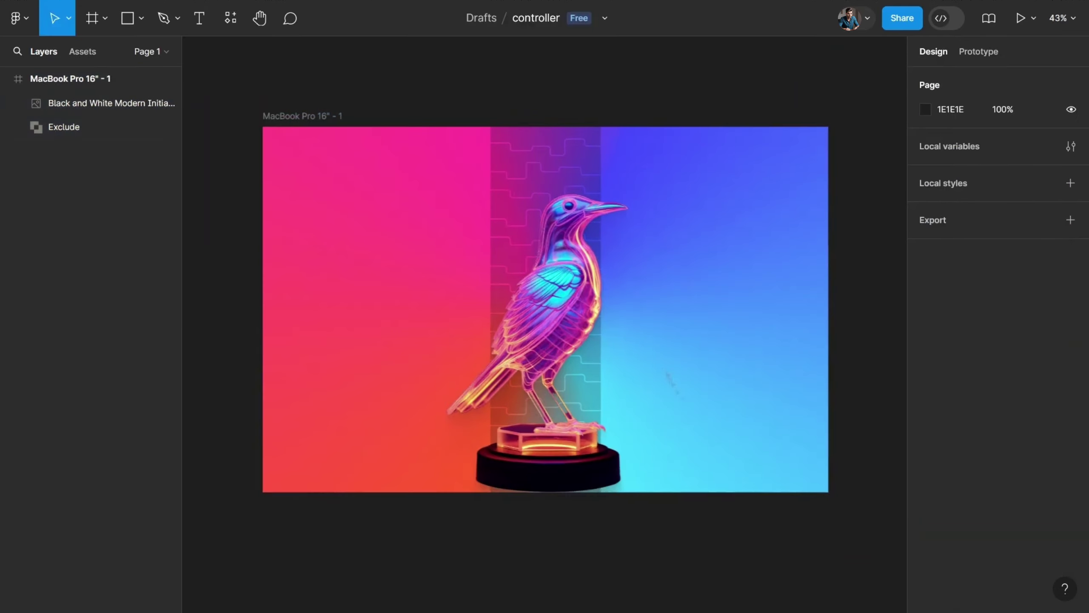
{"action": "left_click", "coordinate": [591, 477]}
Add the '3DAV.' logo text at the top left, extra bold at size 28.
{"action": "key", "text": "Escape"}
{"action": "scroll", "coordinate": [309, 183], "scroll_direction": "up", "scroll_amount": 5}
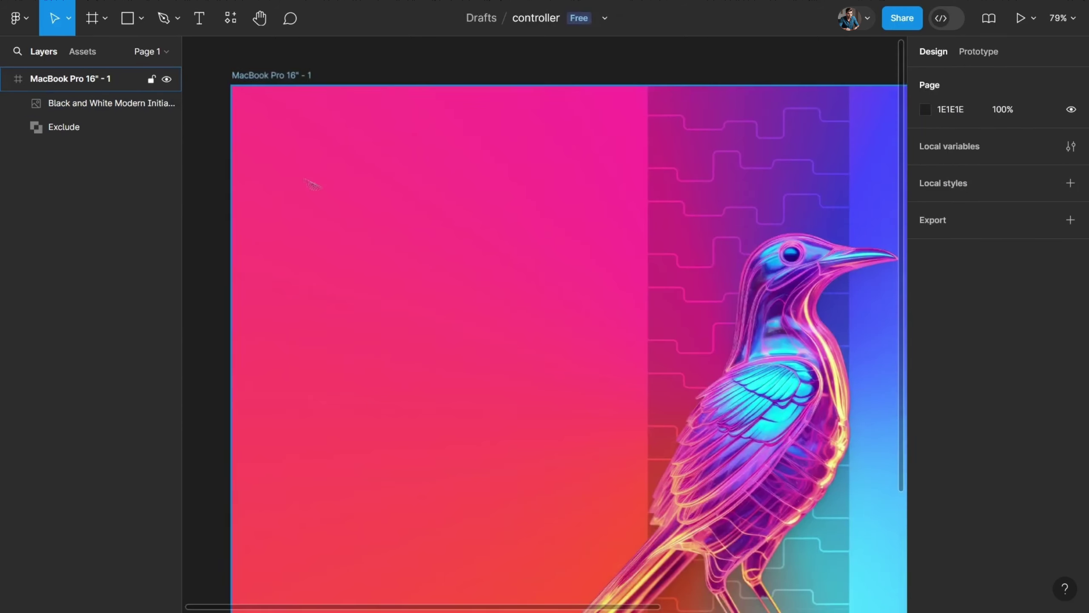
{"action": "left_click", "coordinate": [281, 117]}
{"action": "type", "text": "3DAV"}
{"action": "left_click", "coordinate": [937, 408]}
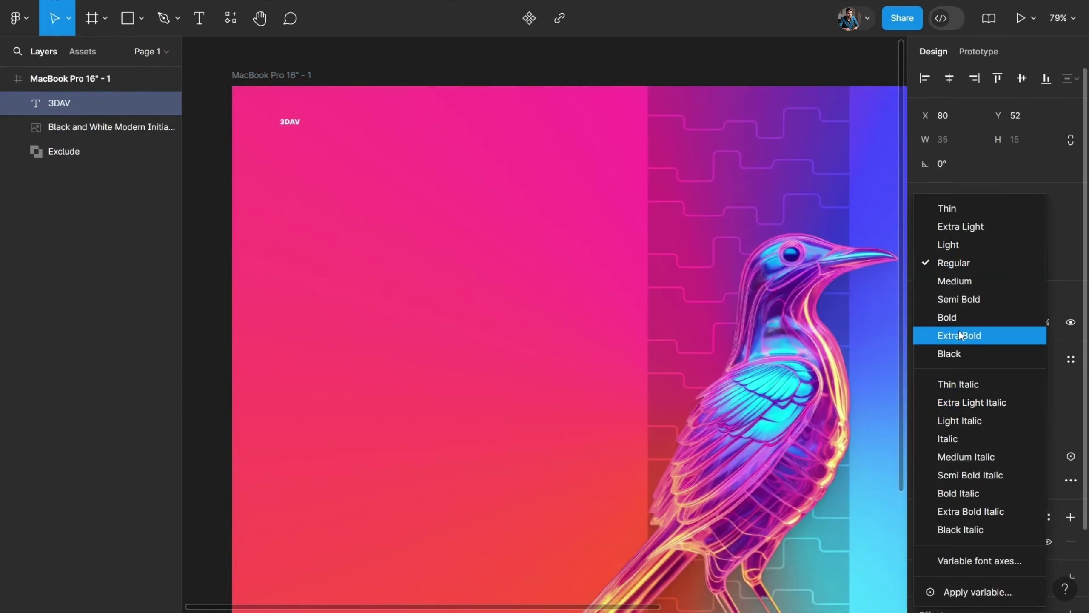
{"action": "left_click", "coordinate": [943, 333]}
{"action": "left_click", "coordinate": [1020, 408]}
{"action": "type", "text": "28"}
{"action": "key", "text": "Return"}
{"action": "type", "text": "."}
Restyle the '3DAV.' logo in a black italic weight.
{"action": "left_click", "coordinate": [937, 408]}
{"action": "left_click", "coordinate": [948, 491]}
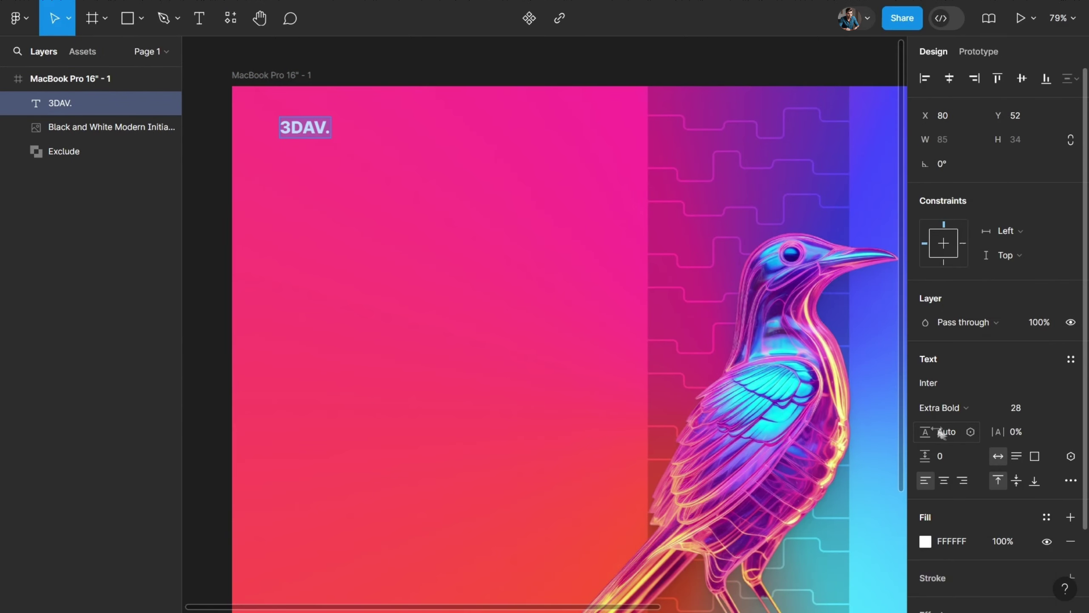
{"action": "left_click", "coordinate": [937, 407]}
{"action": "left_click", "coordinate": [992, 525]}
{"action": "left_click", "coordinate": [1021, 408]}
{"action": "left_click", "coordinate": [459, 223]}
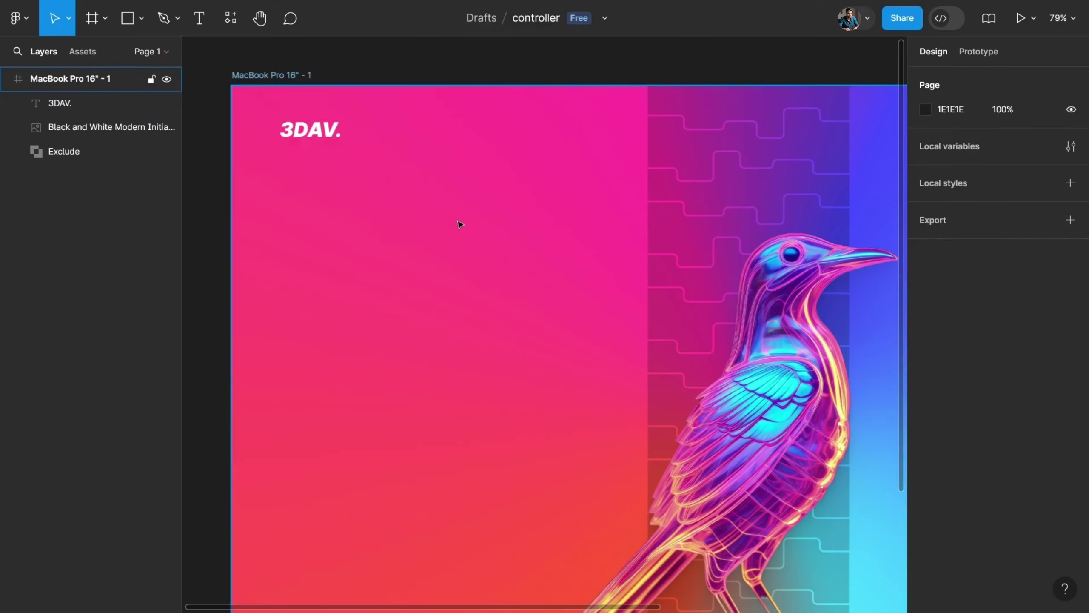
{"action": "scroll", "coordinate": [459, 223], "scroll_direction": "down", "scroll_amount": 1, "text": "ctrl"}
Add the About nav label beside the logo in Inter Semi Bold.
{"action": "left_click", "coordinate": [199, 18]}
{"action": "left_click", "coordinate": [330, 146]}
{"action": "type", "text": "Abi"}
{"action": "left_click", "coordinate": [943, 408]}
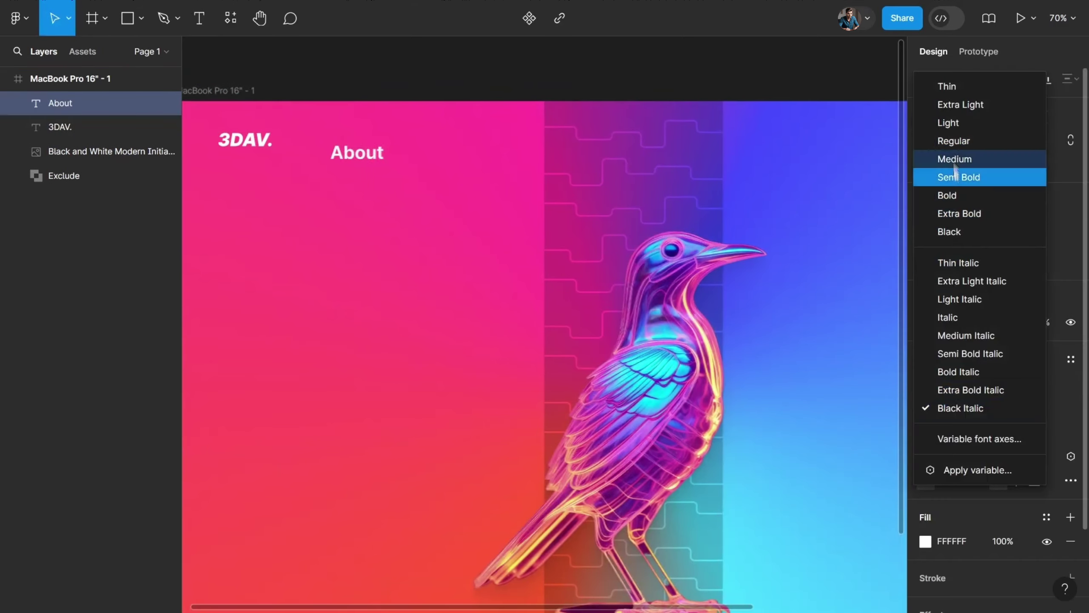
{"action": "left_click", "coordinate": [949, 159]}
{"action": "left_click", "coordinate": [960, 380]}
{"action": "left_click", "coordinate": [943, 407]}
{"action": "left_click", "coordinate": [961, 298]}
{"action": "left_click", "coordinate": [354, 155]}
{"action": "type", "text": "Road MA"}
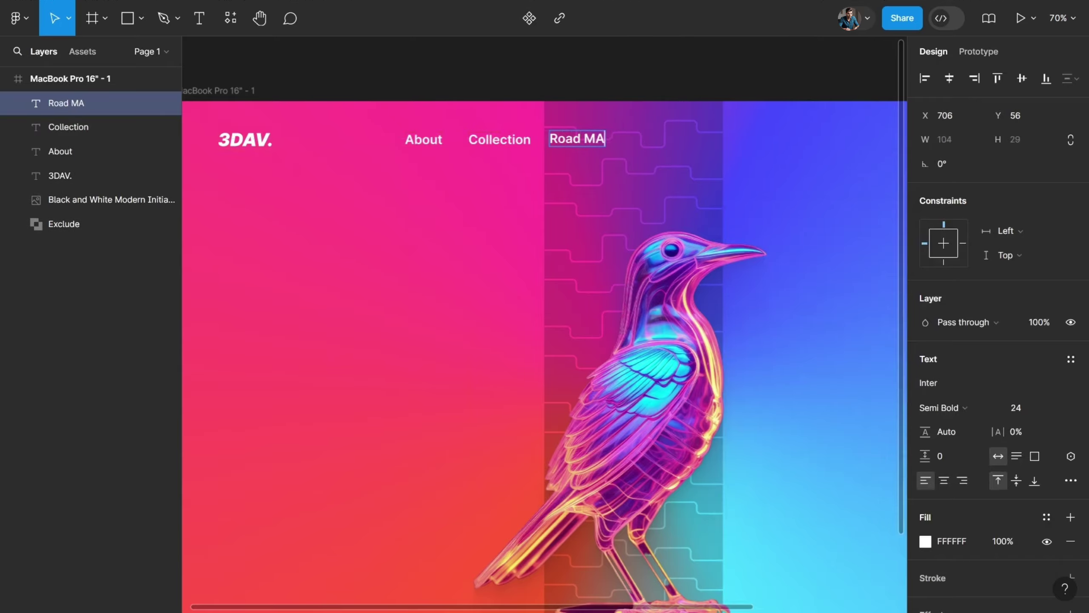
Correct the misspelled 'Road Map' nav label and review the header.
{"action": "type", "text": "p"}
{"action": "key", "text": "Escape"}
{"action": "left_click", "coordinate": [500, 140], "text": "shift"}
{"action": "left_click", "coordinate": [424, 139], "text": "shift"}
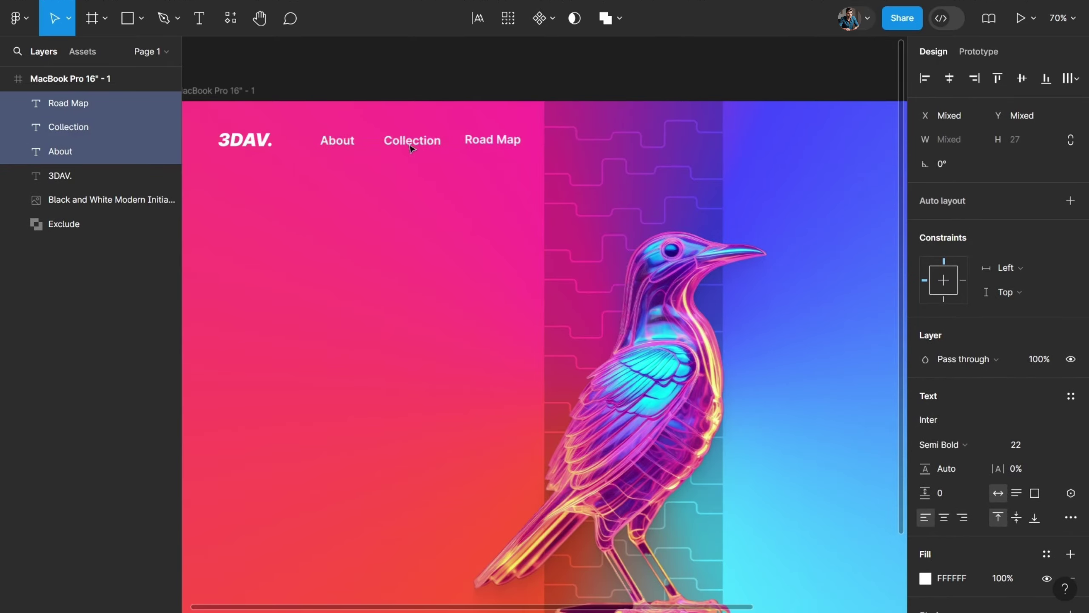
{"action": "key", "text": "Escape"}
{"action": "key", "text": "Escape"}
{"action": "scroll", "coordinate": [376, 237], "scroll_direction": "down", "scroll_amount": 5}
{"action": "scroll", "coordinate": [791, 219], "scroll_direction": "up", "scroll_amount": 3}
Draw a top-right square filled 000000 at 20% with a rounded bottom-left corner.
{"action": "key", "text": "r"}
{"action": "left_click_drag", "start_coordinate": [746, 201], "coordinate": [700, 233]}
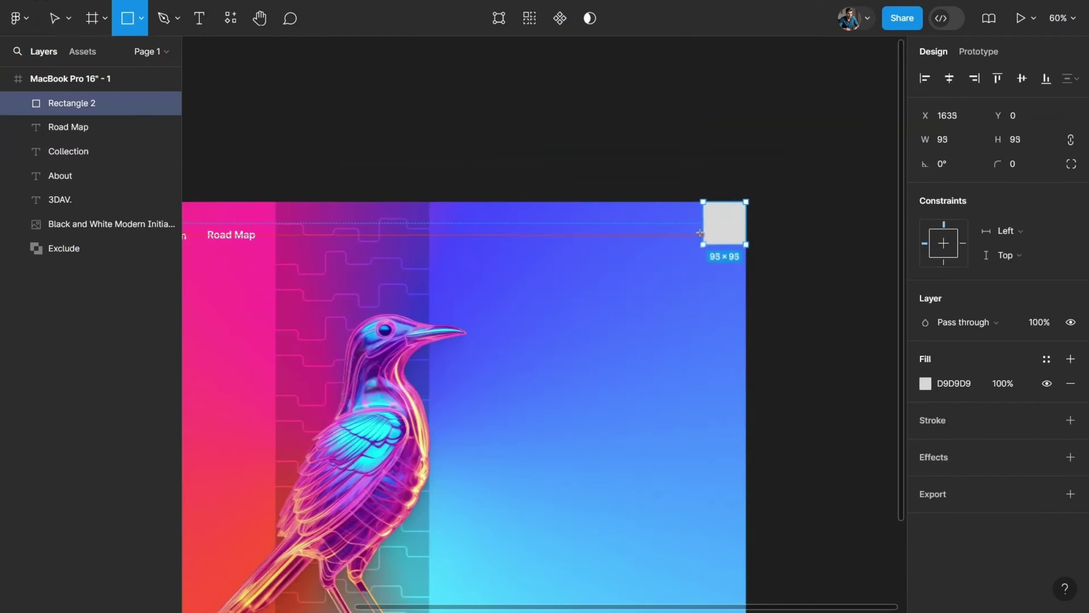
{"action": "left_click", "coordinate": [925, 383]}
{"action": "left_click", "coordinate": [741, 389]}
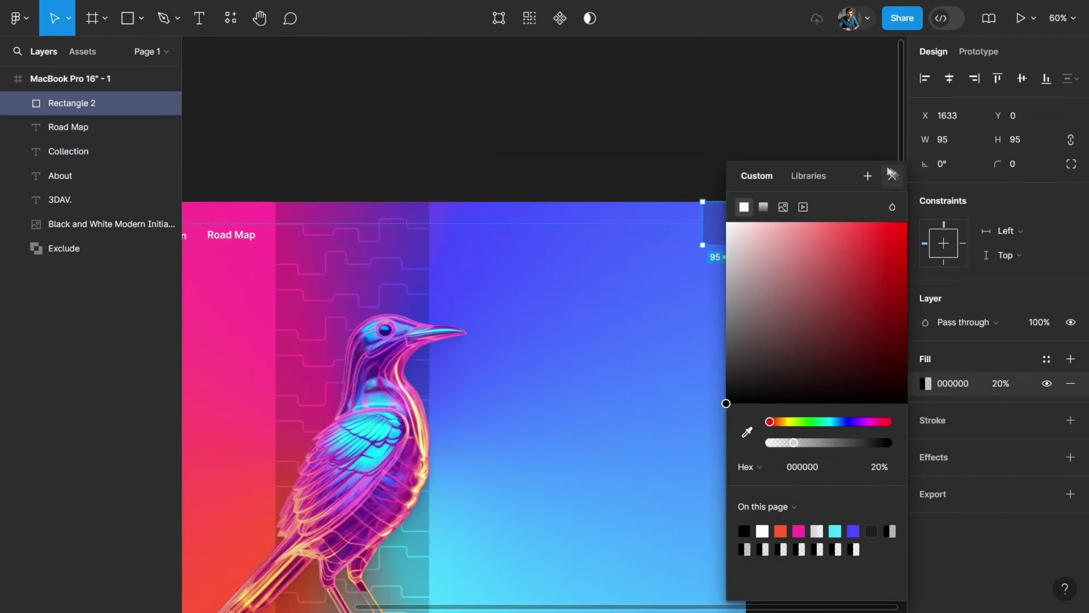
{"action": "key", "text": "Escape"}
{"action": "left_click", "coordinate": [1071, 163]}
{"action": "left_click_drag", "start_coordinate": [742, 256], "coordinate": [767, 255]}
{"action": "key", "text": "Escape"}
{"action": "key", "text": "Escape"}
{"action": "left_click", "coordinate": [724, 223]}
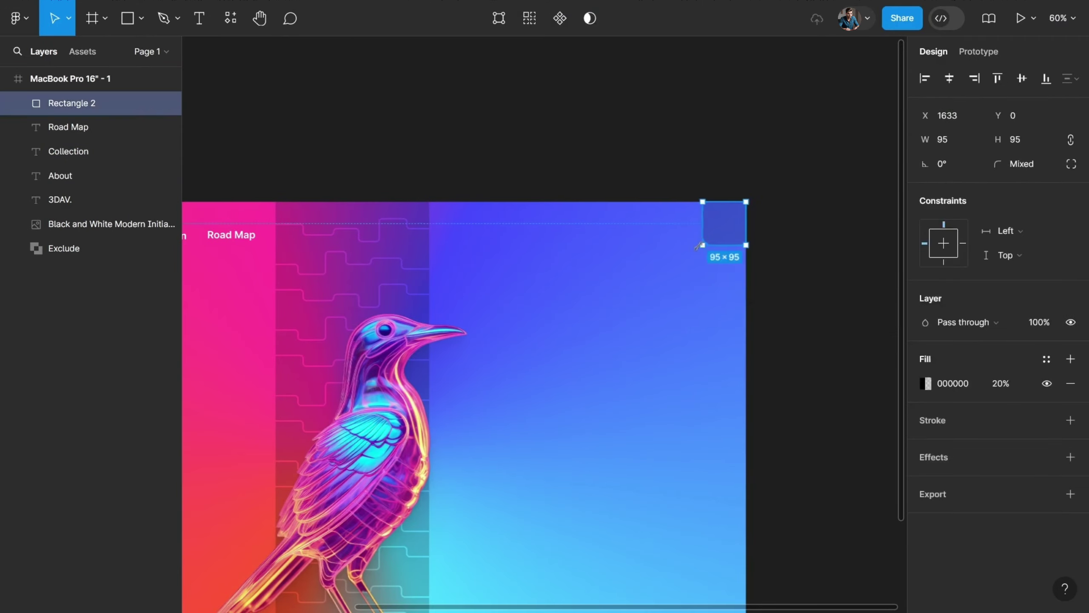
{"action": "left_click", "coordinate": [817, 304]}
Draw a small dot in the tile and duplicate it into an evenly spaced white 3×3 grid.
{"action": "scroll", "coordinate": [793, 307], "scroll_direction": "up", "scroll_amount": 3}
{"action": "key", "text": "o"}
{"action": "scroll", "coordinate": [720, 301], "scroll_direction": "up", "scroll_amount": 10}
{"action": "mouse_move", "coordinate": [549, 294]}
{"action": "left_mouse_down"}
{"action": "mouse_move", "coordinate": [595, 298]}
{"action": "mouse_move", "coordinate": [554, 328]}
{"action": "left_mouse_up"}
{"action": "key", "text": "ctrl+d"}
{"action": "key", "text": "ctrl+d"}
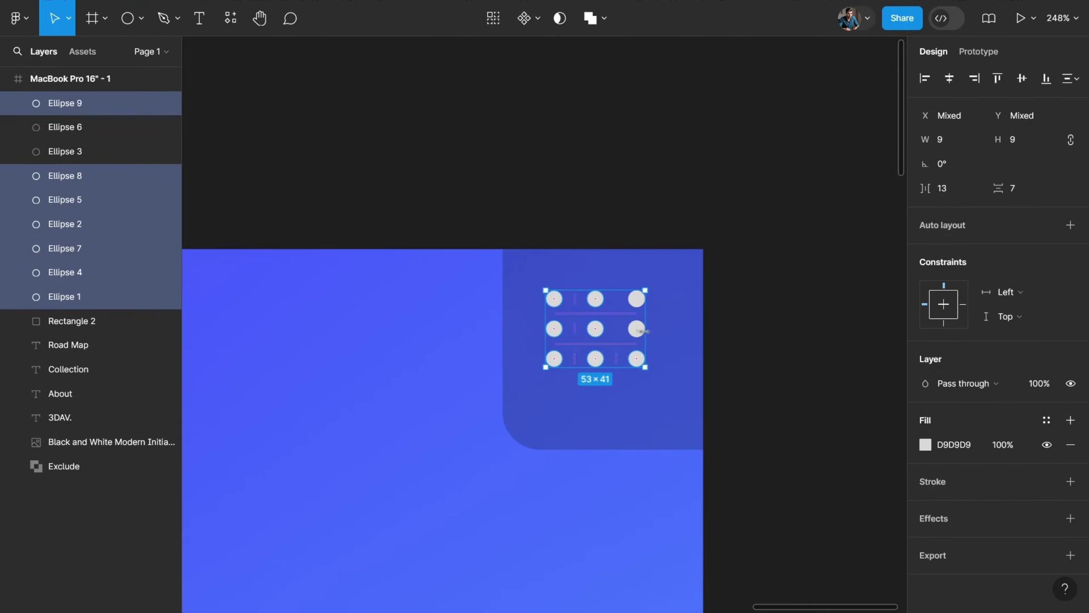
{"action": "left_click", "coordinate": [925, 444]}
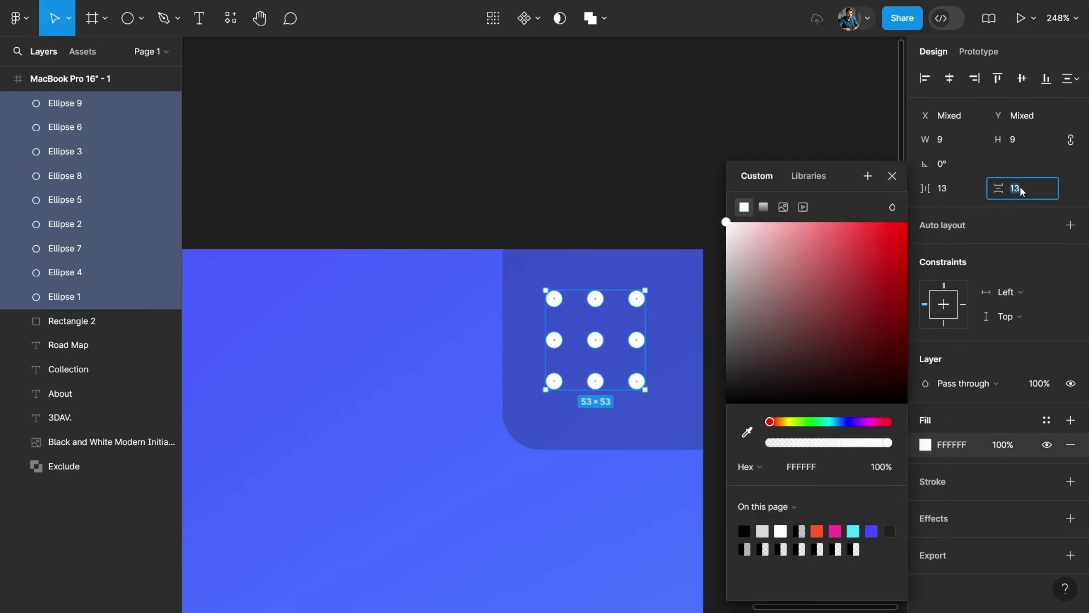
{"action": "scroll", "coordinate": [686, 301], "scroll_direction": "down", "scroll_amount": 10}
{"action": "key", "text": "Escape"}
{"action": "scroll", "coordinate": [692, 274], "scroll_direction": "up", "scroll_amount": 8}
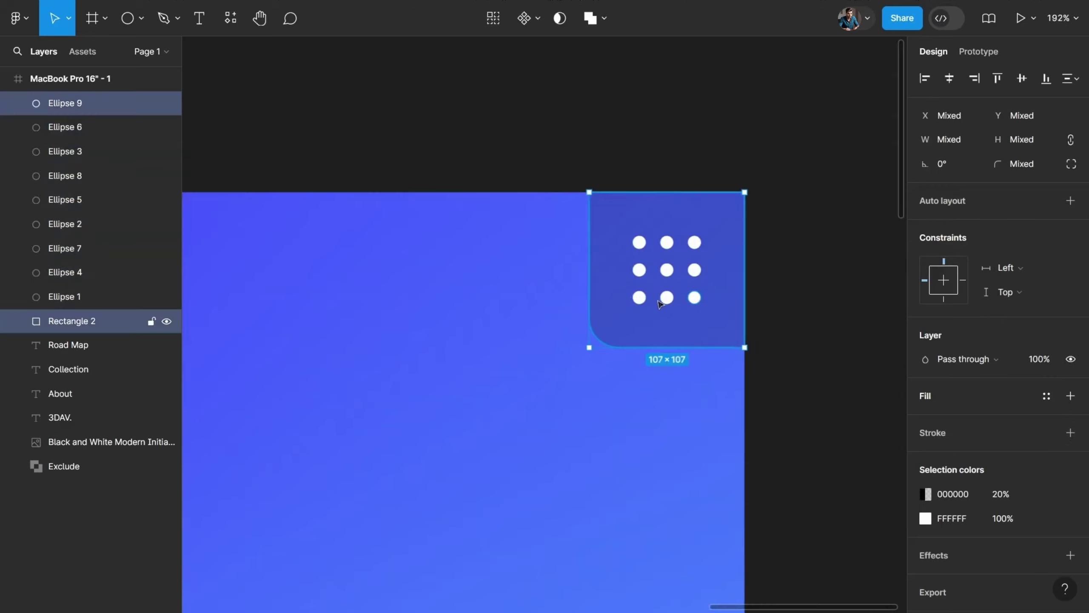
Group the nine dots, the logo with nav links, and the dot grid with its tile.
{"action": "left_click", "coordinate": [692, 274], "text": "shift"}
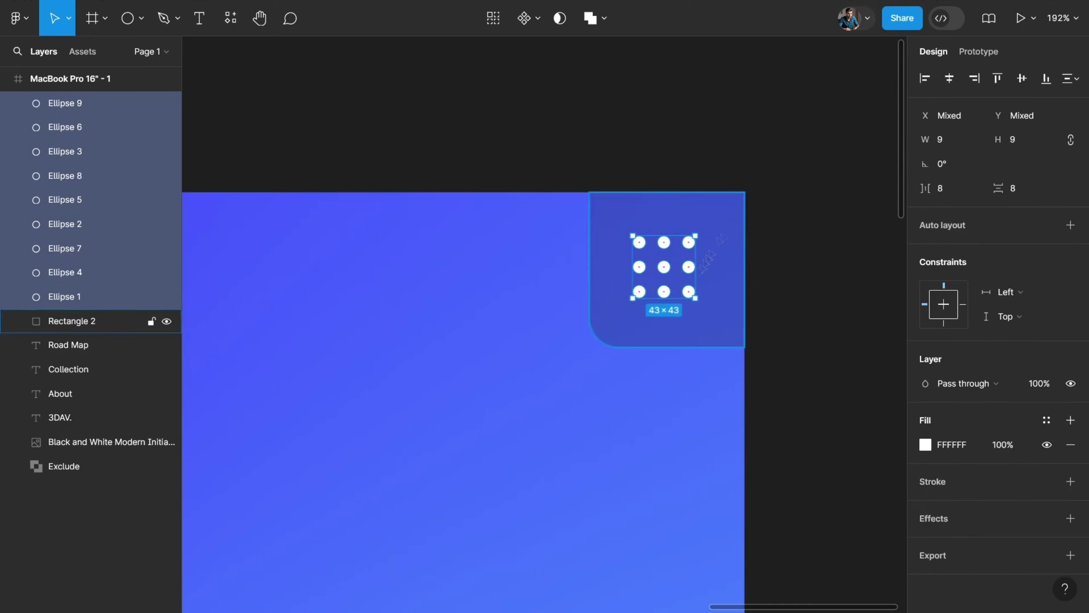
{"action": "scroll", "coordinate": [664, 266], "scroll_direction": "down", "scroll_amount": 10}
{"action": "key", "text": "ctrl+g"}
{"action": "left_click_drag", "start_coordinate": [442, 251], "coordinate": [260, 268]}
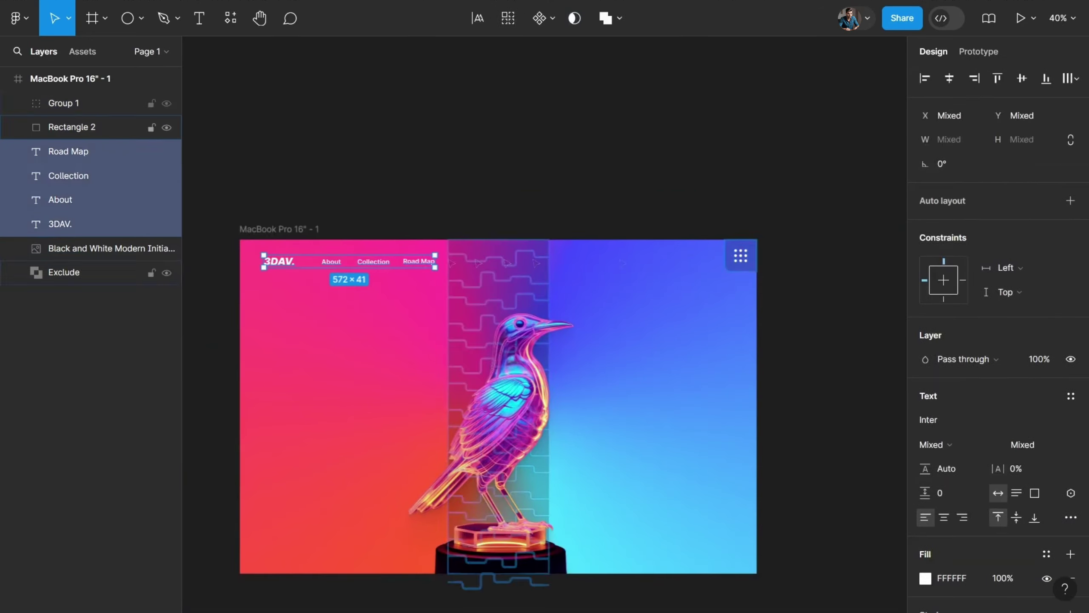
{"action": "key", "text": "ctrl+g"}
{"action": "left_click", "coordinate": [750, 265]}
{"action": "key", "text": "ctrl+g"}
{"action": "left_click", "coordinate": [373, 256], "text": "shift"}
Draw a pill rectangle left of the dot tile with radius 30 and FFFFFF 15% fill.
{"action": "left_click", "coordinate": [758, 290]}
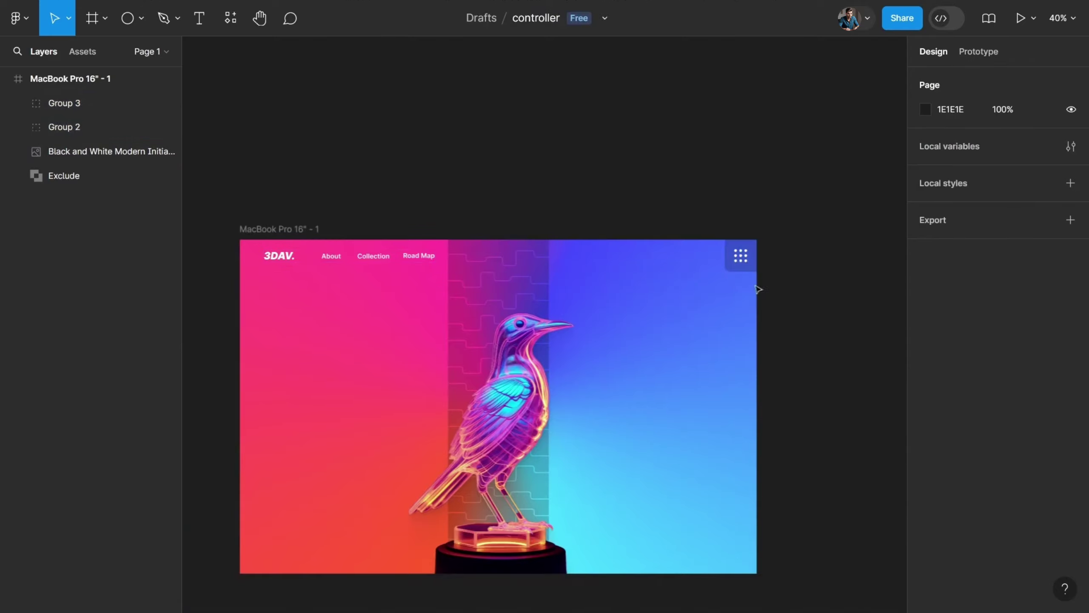
{"action": "key", "text": "r"}
{"action": "scroll", "coordinate": [690, 266], "scroll_direction": "up", "scroll_amount": 1}
{"action": "left_click_drag", "start_coordinate": [652, 256], "coordinate": [730, 273]}
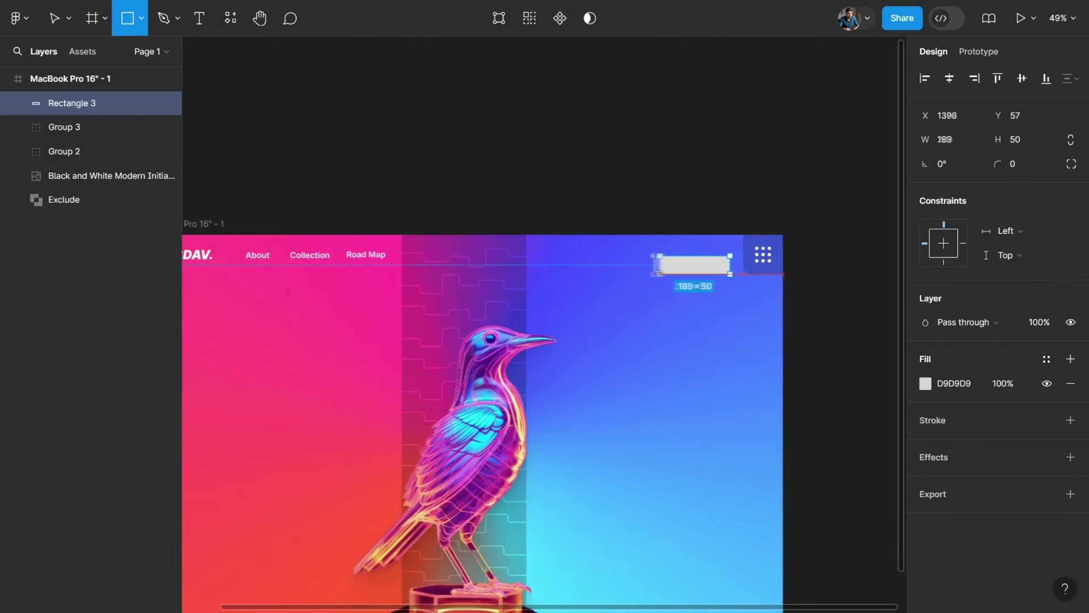
{"action": "left_click_drag", "start_coordinate": [997, 163], "coordinate": [1030, 163]}
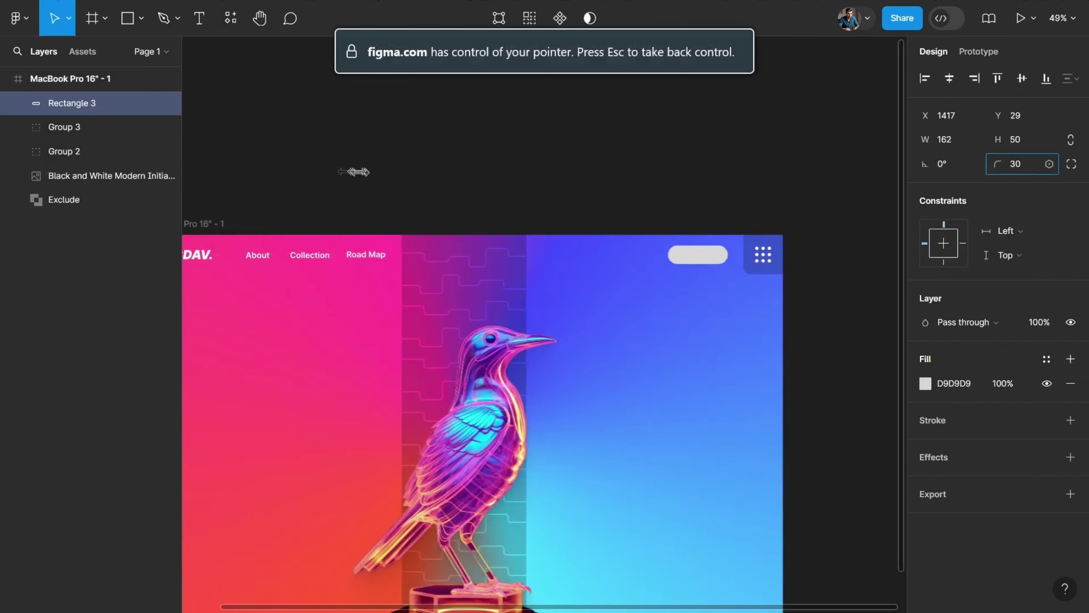
{"action": "left_click", "coordinate": [926, 384]}
{"action": "left_click", "coordinate": [912, 302]}
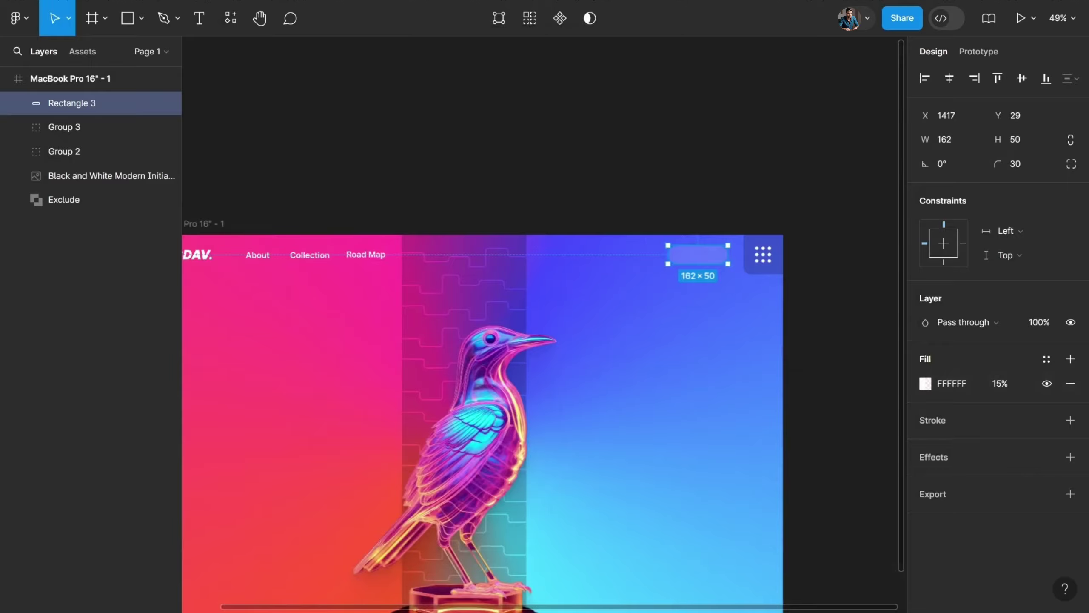
Put the search icon and a 'Search' label inside the pill and group them together.
{"action": "scroll", "coordinate": [682, 259], "scroll_direction": "up", "scroll_amount": 5}
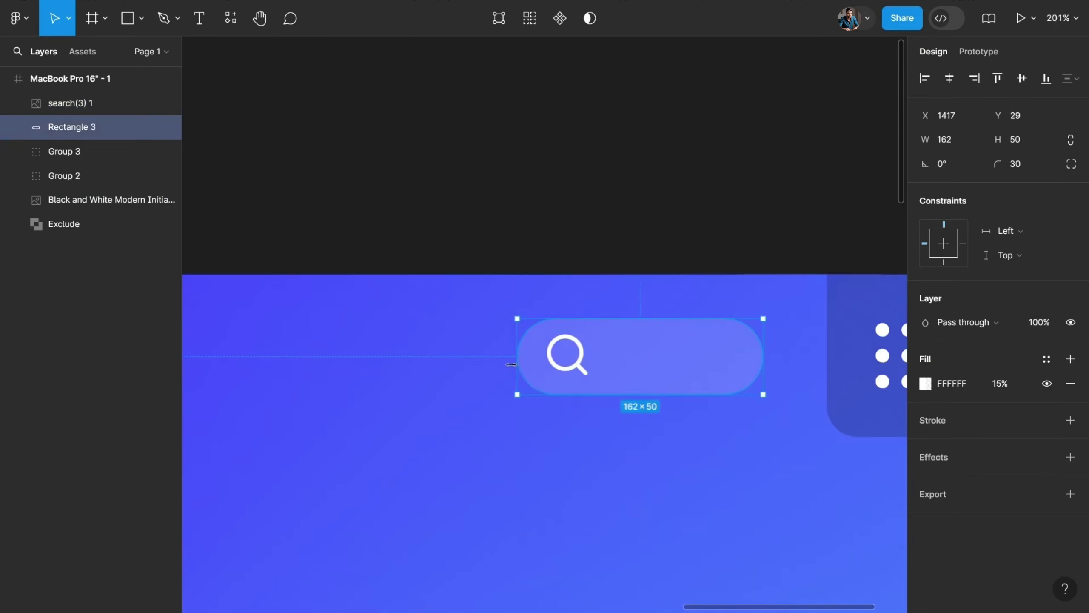
{"action": "left_click_drag", "start_coordinate": [567, 355], "coordinate": [514, 355]}
{"action": "key", "text": "t"}
{"action": "left_click", "coordinate": [592, 350]}
{"action": "type", "text": "Search"}
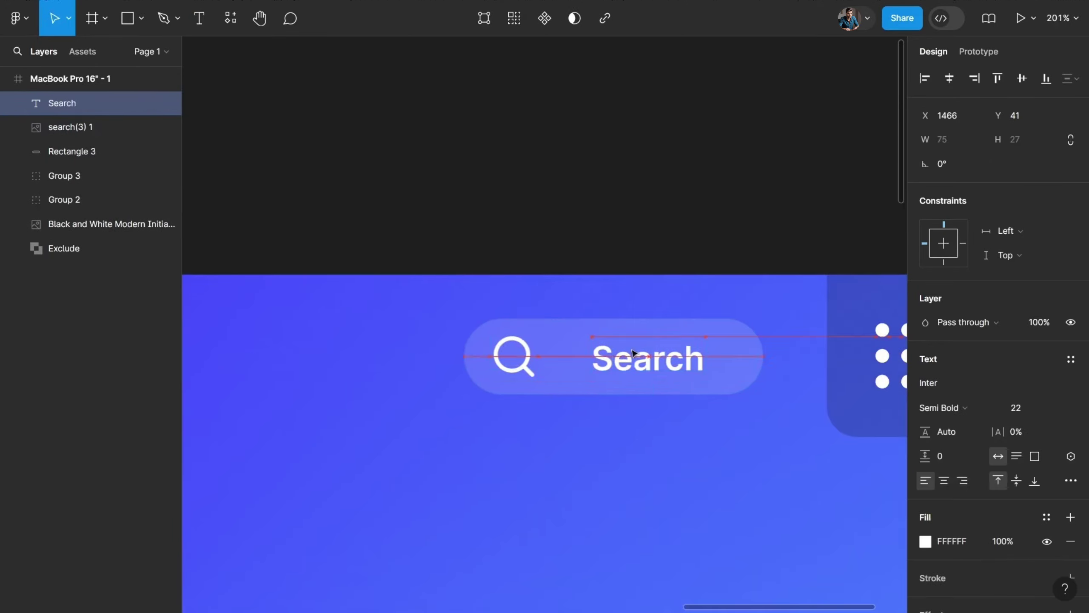
{"action": "left_click", "coordinate": [514, 356]}
{"action": "left_click", "coordinate": [618, 351], "text": "shift"}
{"action": "key", "text": "ctrl+g"}
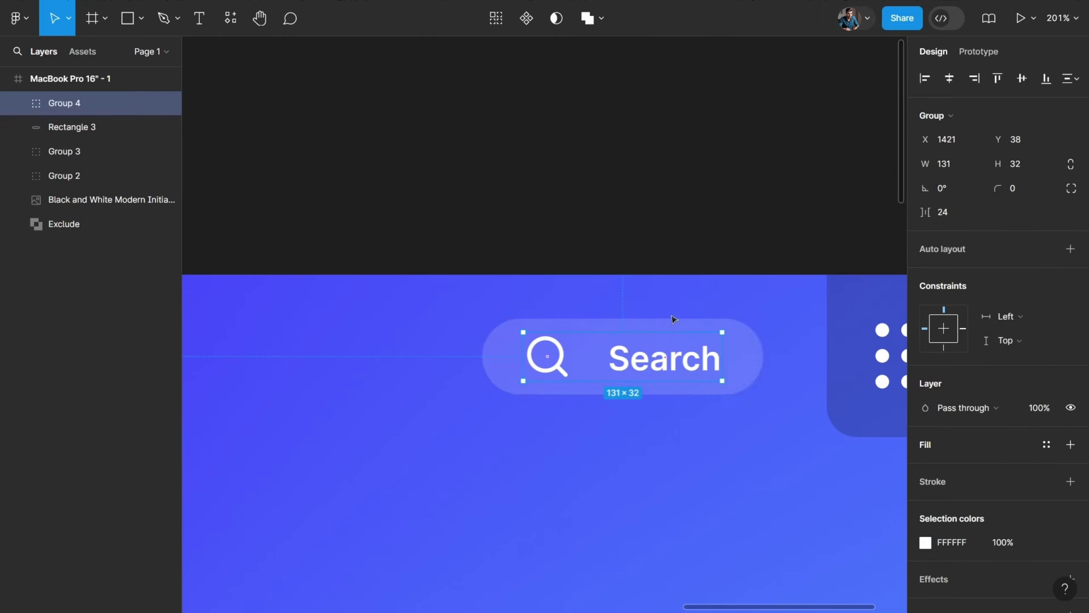
{"action": "left_click", "coordinate": [673, 316], "text": "shift"}
{"action": "key", "text": "ctrl+g"}
{"action": "scroll", "coordinate": [673, 317], "scroll_direction": "down", "scroll_amount": 5}
{"action": "key", "text": "Escape"}
{"action": "scroll", "coordinate": [703, 395], "scroll_direction": "down", "scroll_amount": 4}
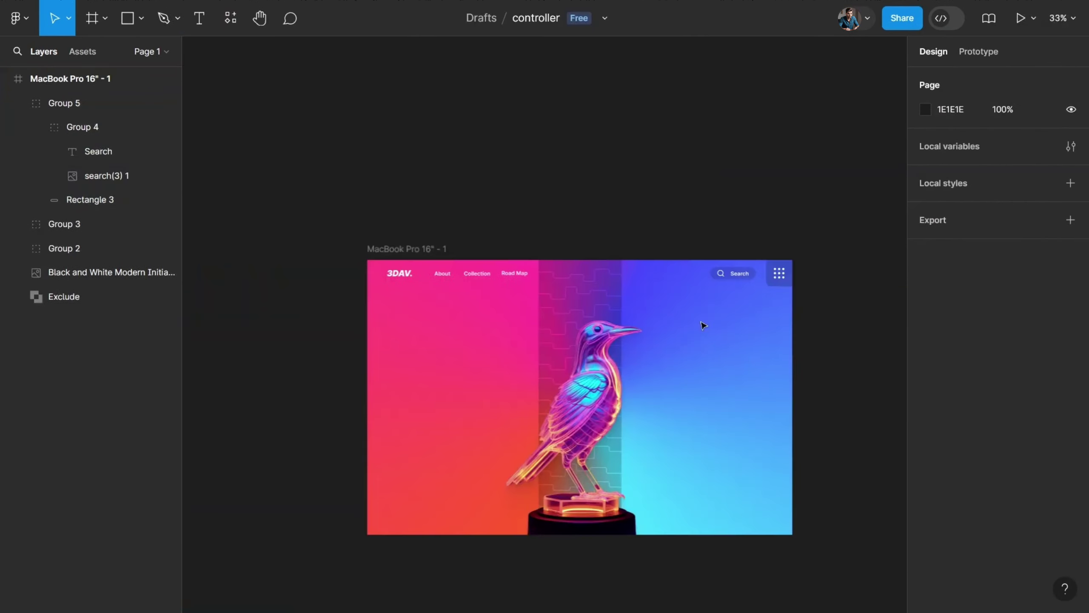
Draw a large card on the pink half with 000000 15% fill and Background blur.
{"action": "key", "text": "r"}
{"action": "scroll", "coordinate": [394, 306], "scroll_direction": "down", "scroll_amount": 1}
{"action": "left_click_drag", "start_coordinate": [390, 315], "coordinate": [520, 388]}
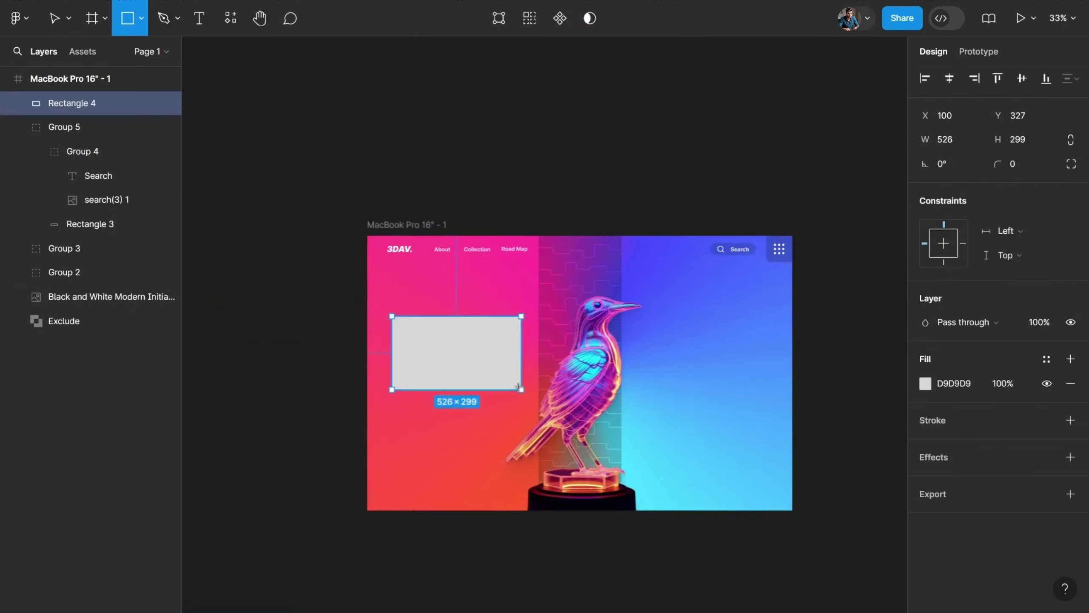
{"action": "left_click", "coordinate": [925, 383]}
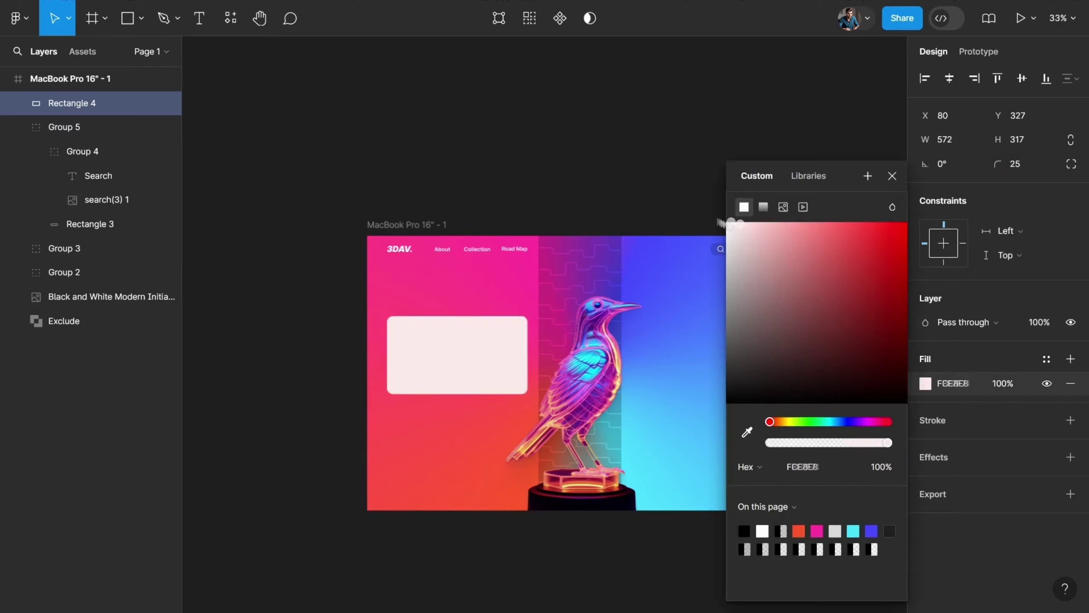
{"action": "left_click", "coordinate": [1071, 457]}
{"action": "left_click", "coordinate": [986, 481]}
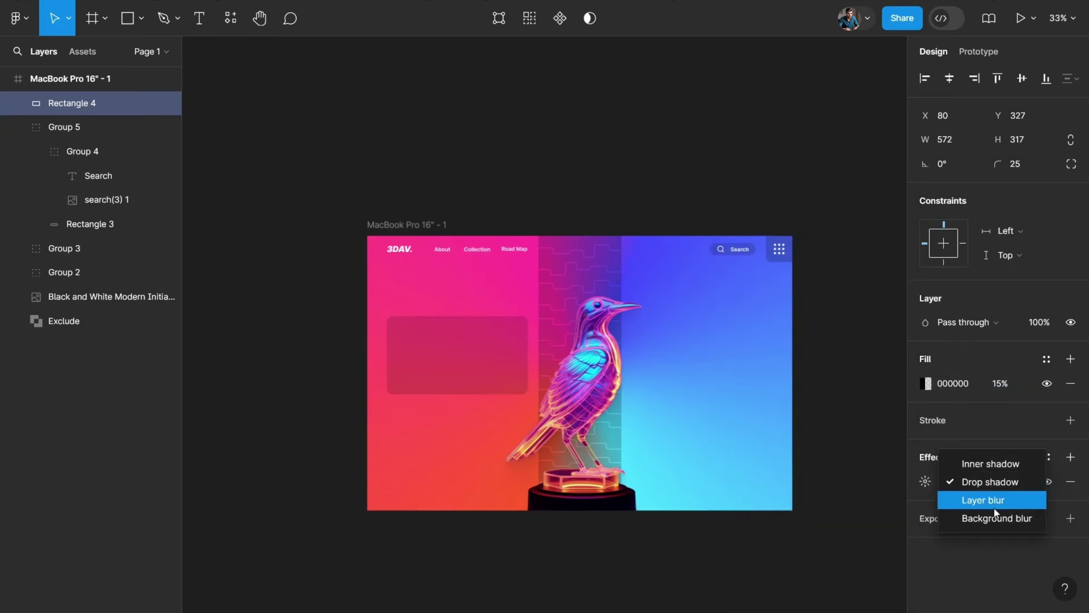
{"action": "left_click", "coordinate": [991, 518]}
{"action": "left_click", "coordinate": [926, 481]}
{"action": "scroll", "coordinate": [419, 346], "scroll_direction": "up", "scroll_amount": 5}
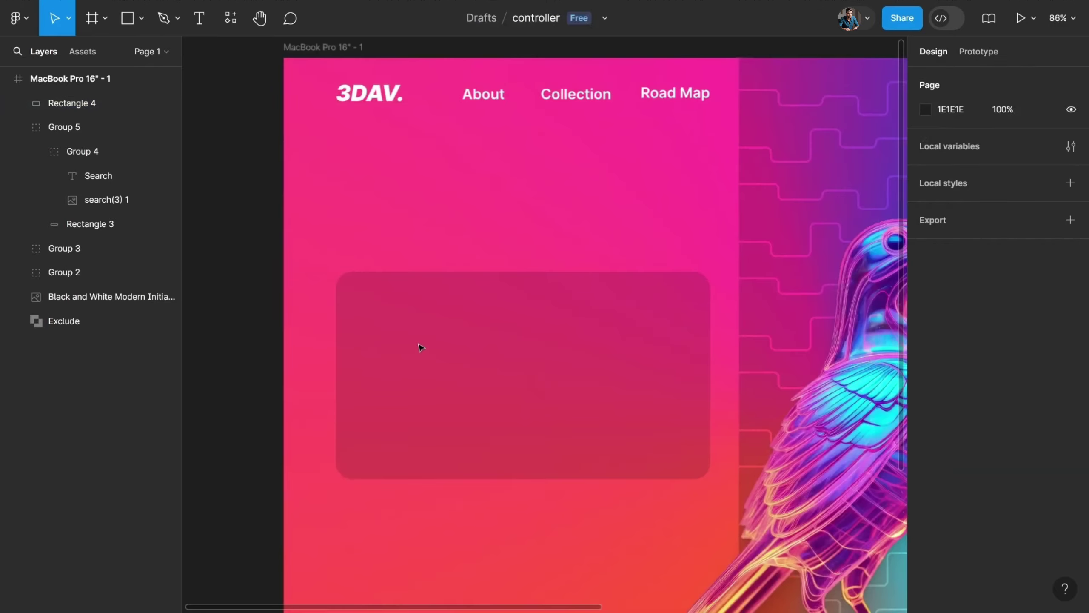
Add an 'Avtar' heading at size 78, Extra Bold, with 32% letter spacing.
{"action": "key", "text": "t"}
{"action": "left_click", "coordinate": [383, 313]}
{"action": "type", "text": "Avtar"}
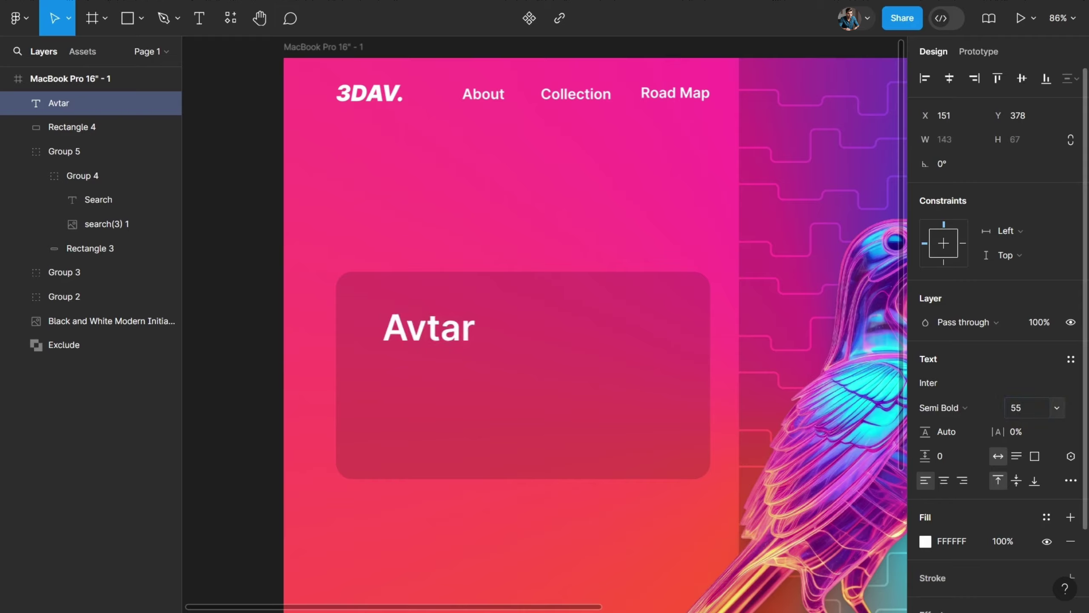
{"action": "type", "text": "78"}
{"action": "key", "text": "Return"}
{"action": "left_click", "coordinate": [1017, 431]}
{"action": "type", "text": "32"}
{"action": "left_click", "coordinate": [943, 408]}
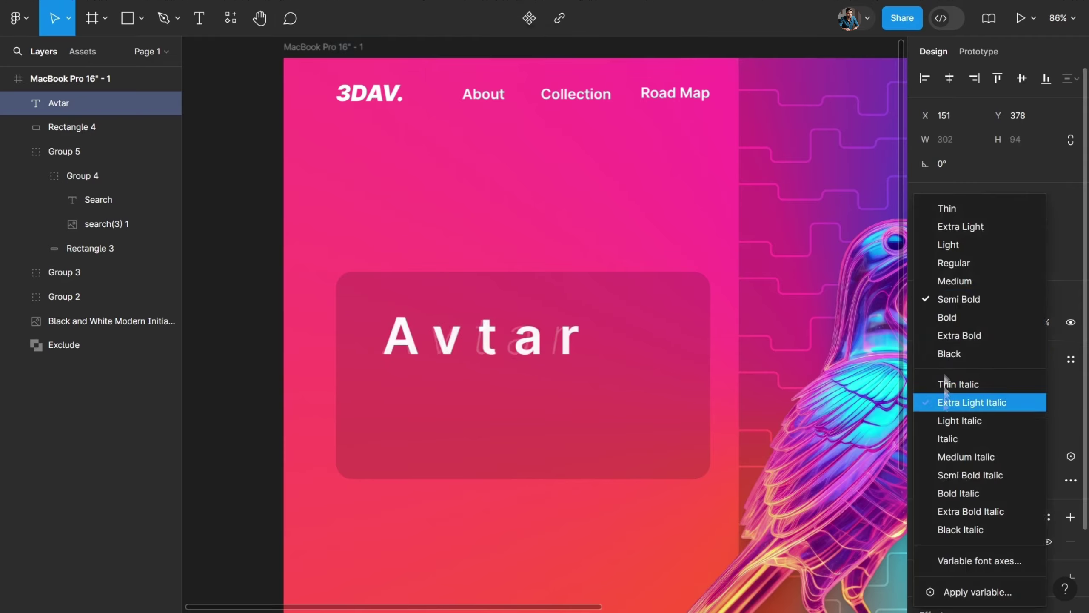
{"action": "left_click", "coordinate": [948, 331]}
Paste a Lorem ipsum paragraph below at size 18 and narrow it to wrap onto two lines.
{"action": "key", "text": "t"}
{"action": "left_click", "coordinate": [384, 384]}
{"action": "key", "text": "ctrl+v"}
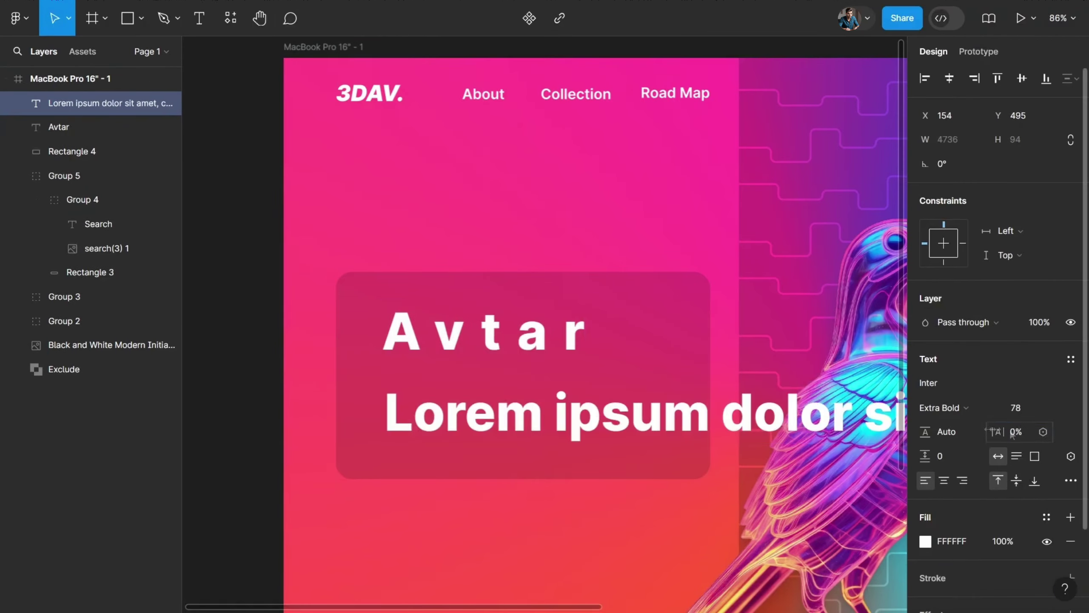
{"action": "left_click", "coordinate": [943, 408]}
{"action": "type", "text": "18"}
{"action": "key", "text": "Return"}
{"action": "left_click_drag", "start_coordinate": [900, 389], "coordinate": [653, 388]}
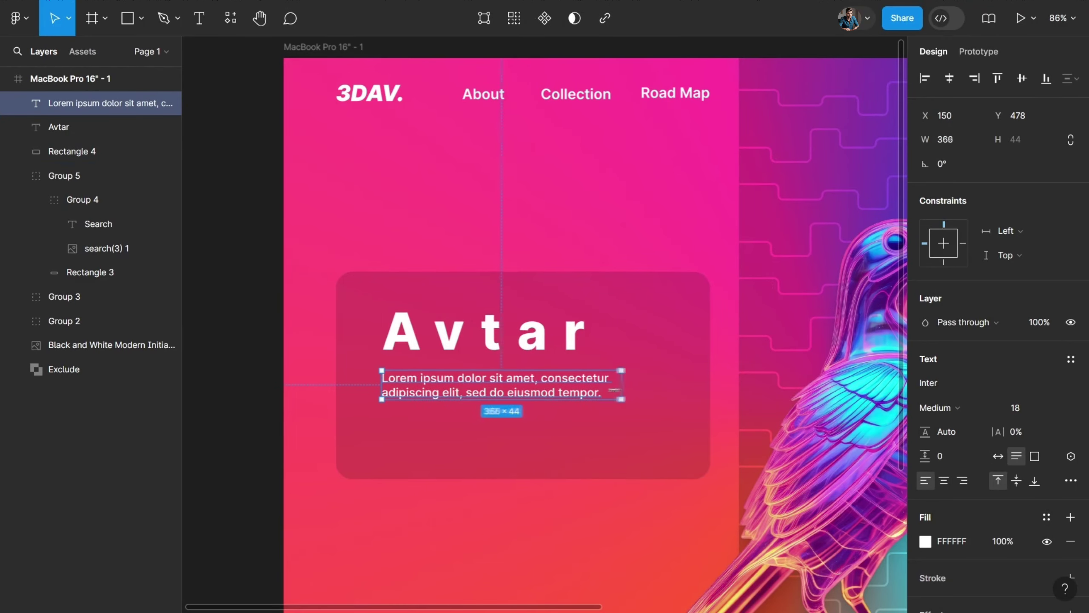
Draw a small button rectangle under the paragraph with a dark translucent 00000010 fill.
{"action": "left_click", "coordinate": [586, 431]}
{"action": "key", "text": "r"}
{"action": "left_click_drag", "start_coordinate": [384, 408], "coordinate": [467, 431]}
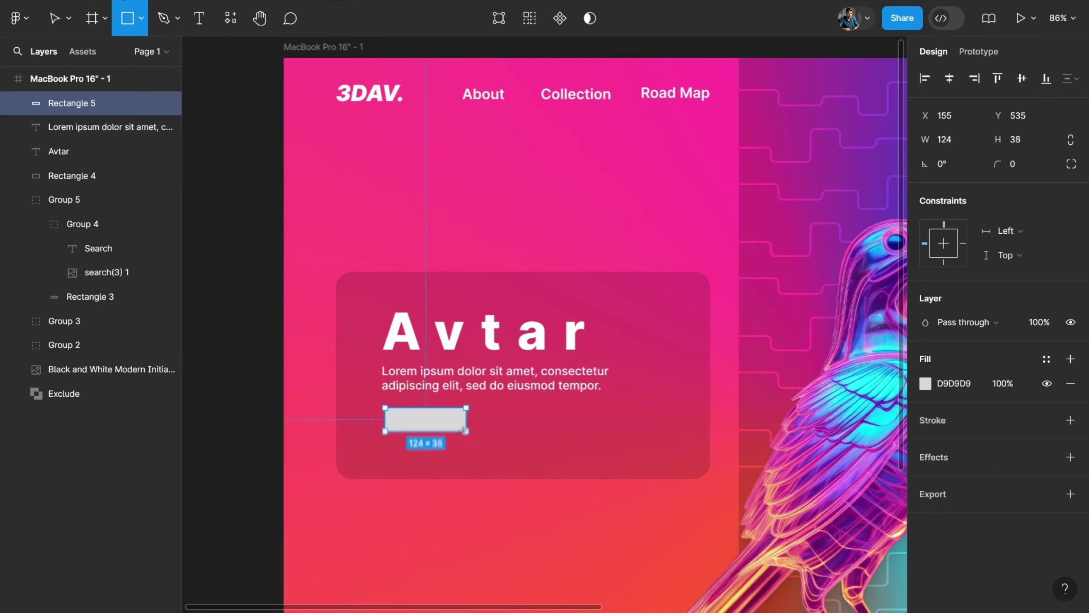
{"action": "type", "text": "200000010"}
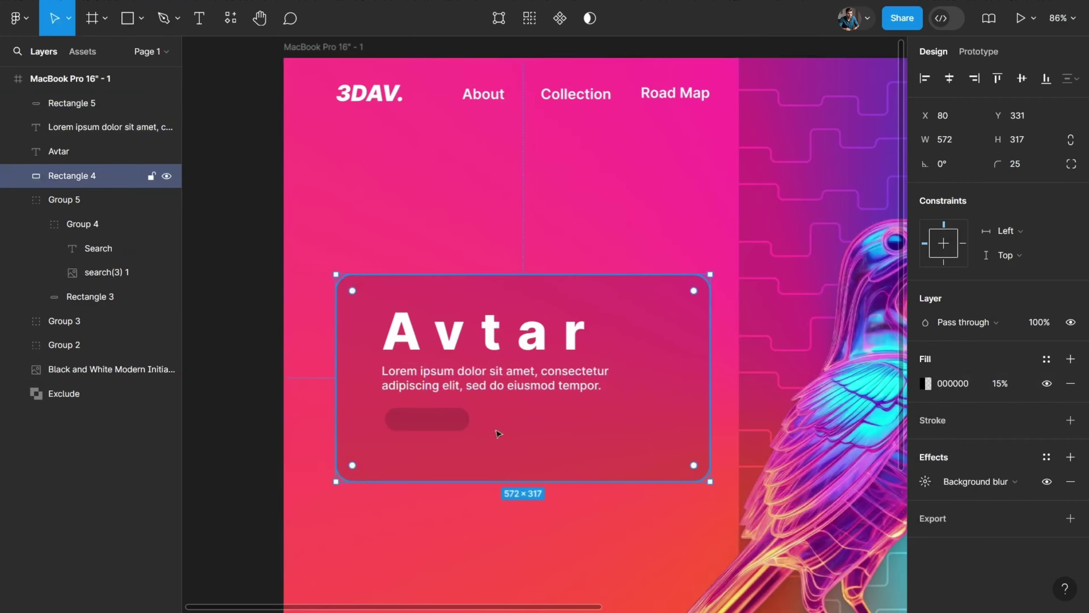
{"action": "key", "text": "shift+2"}
Add a Semi Bold 'Discover' label and a white downward triangle beside it.
{"action": "key", "text": "t"}
{"action": "left_click", "coordinate": [340, 337]}
{"action": "type", "text": "Discover"}
{"action": "left_click", "coordinate": [343, 358]}
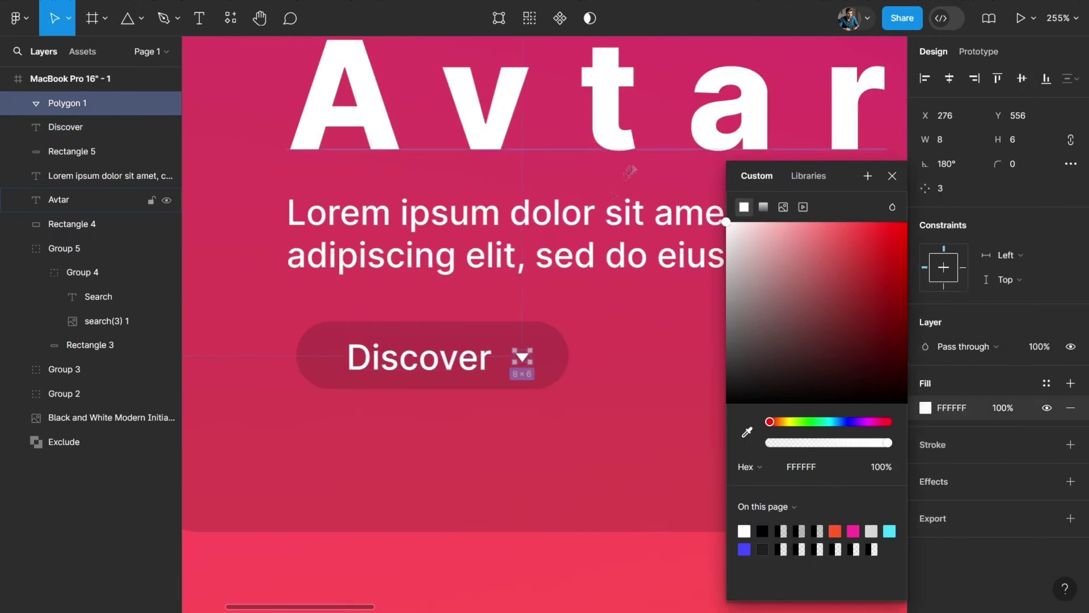
{"action": "left_click", "coordinate": [573, 394]}
{"action": "left_click", "coordinate": [954, 300]}
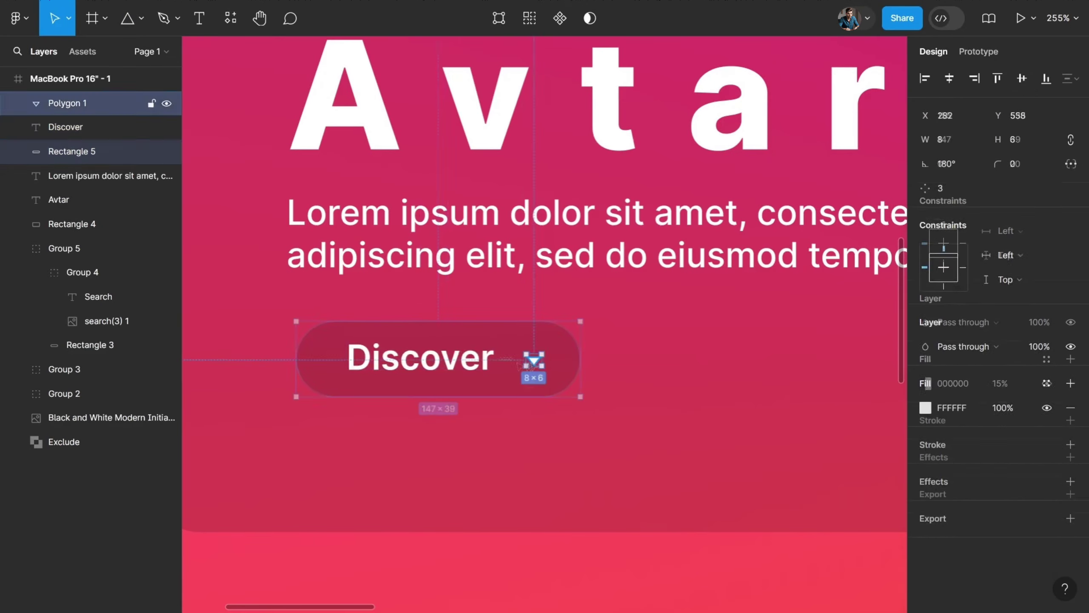
{"action": "left_click", "coordinate": [503, 368], "text": "shift"}
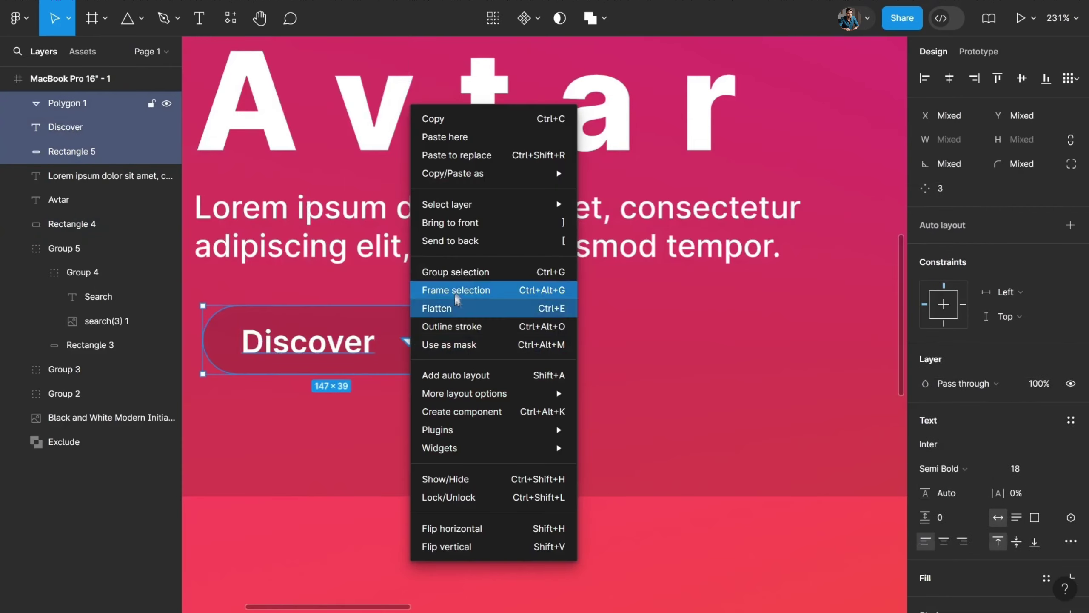
Add a short vertical divider and a 000000 20% circle holding the centred Discord icon.
{"action": "key", "text": "l"}
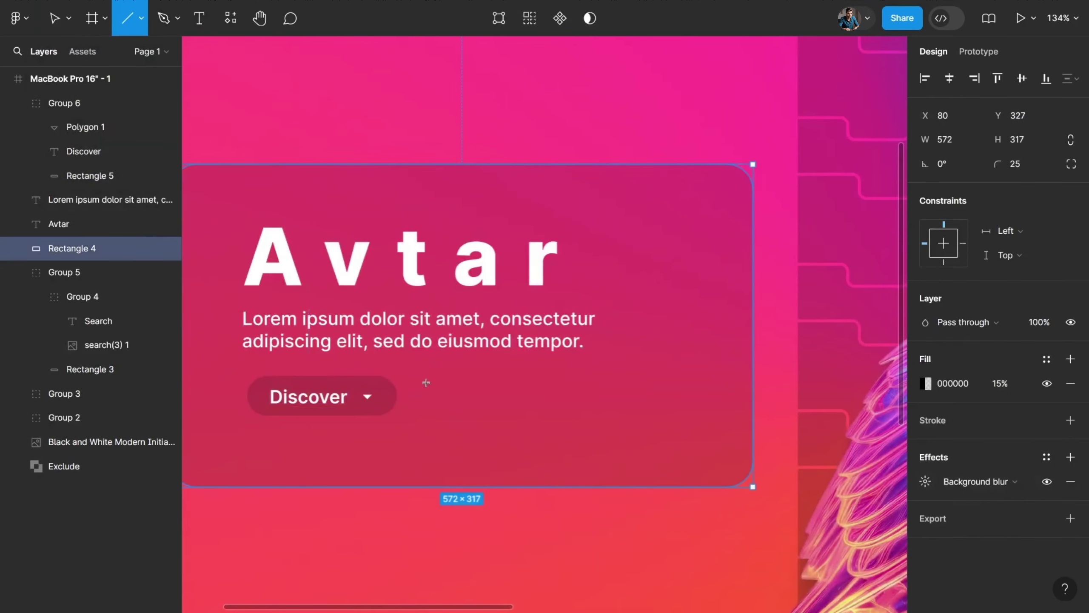
{"action": "left_click_drag", "start_coordinate": [443, 391], "coordinate": [443, 399]}
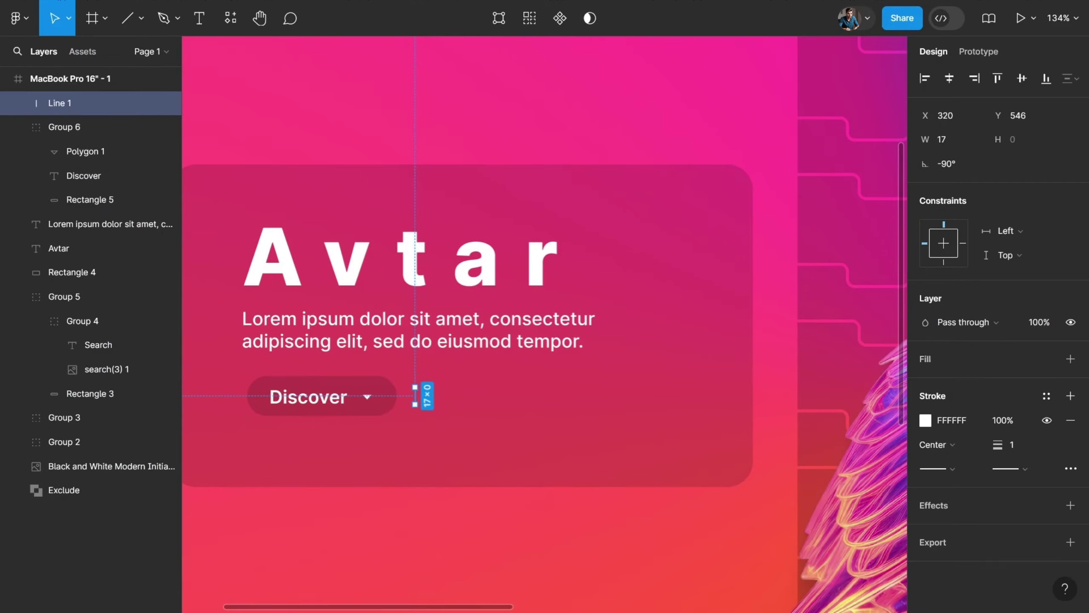
{"action": "key", "text": "o"}
{"action": "left_click_drag", "start_coordinate": [453, 375], "coordinate": [493, 415]}
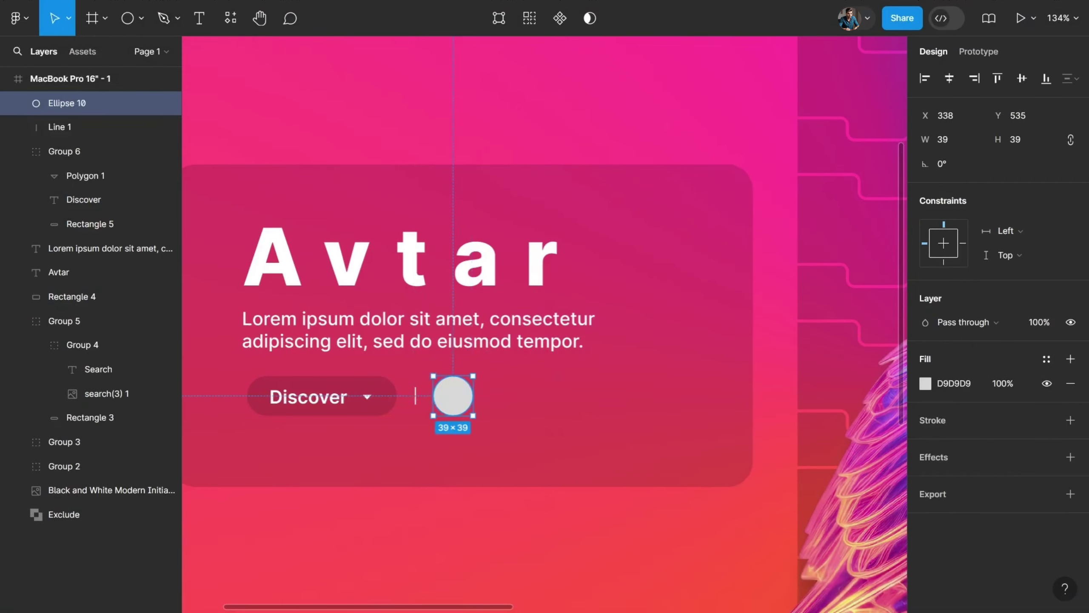
{"action": "key", "text": "ctrl+v"}
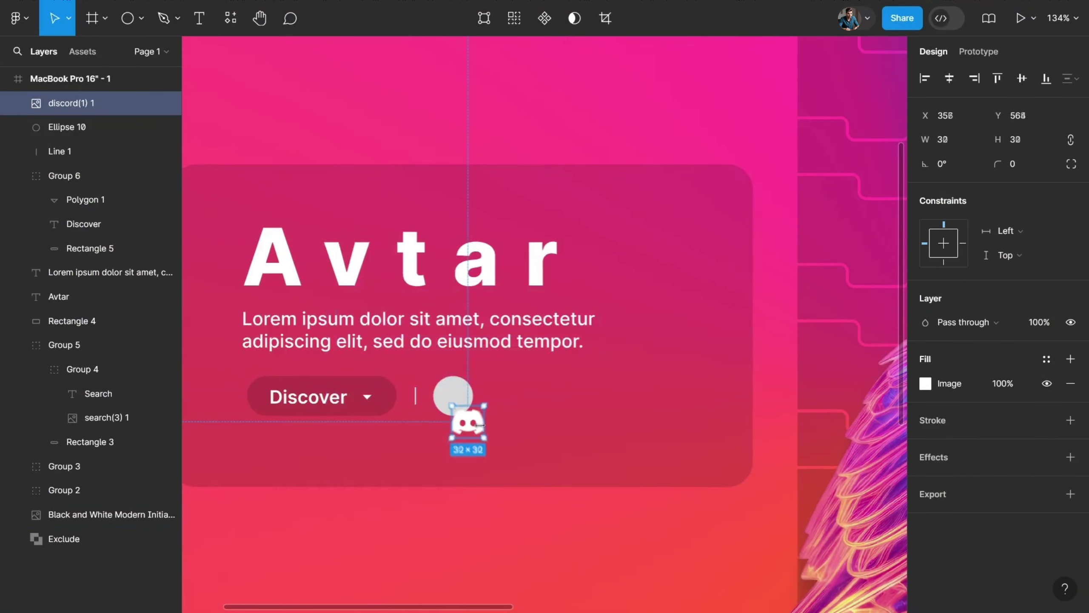
{"action": "left_click", "coordinate": [66, 127]}
{"action": "left_click", "coordinate": [925, 383]}
{"action": "type", "text": "000000 20"}
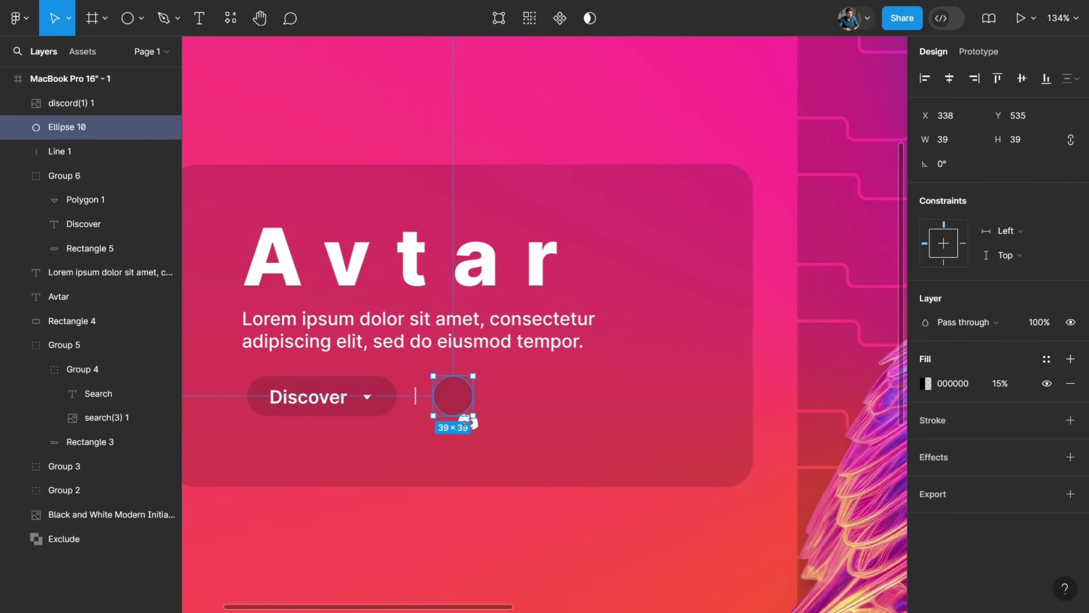
{"action": "left_click_drag", "start_coordinate": [466, 423], "coordinate": [458, 404]}
Add a 'Contact With Us' label at size 16 aligned with Discover.
{"action": "left_click", "coordinate": [493, 392]}
{"action": "type", "text": "Contact With Us"}
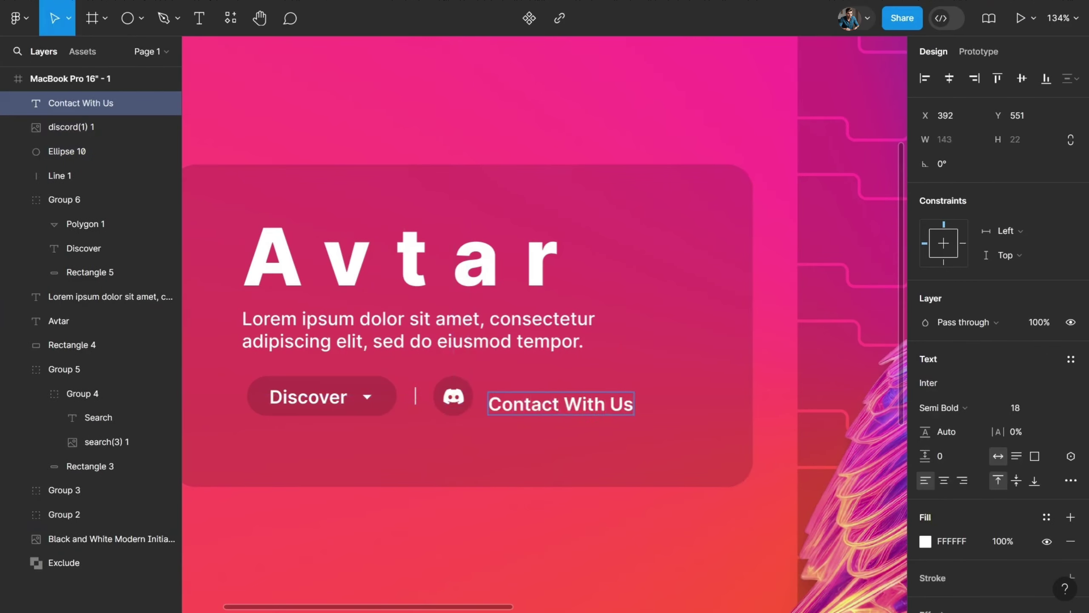
{"action": "left_click", "coordinate": [1022, 409]}
{"action": "type", "text": "16"}
{"action": "left_click_drag", "start_coordinate": [553, 406], "coordinate": [549, 395]}
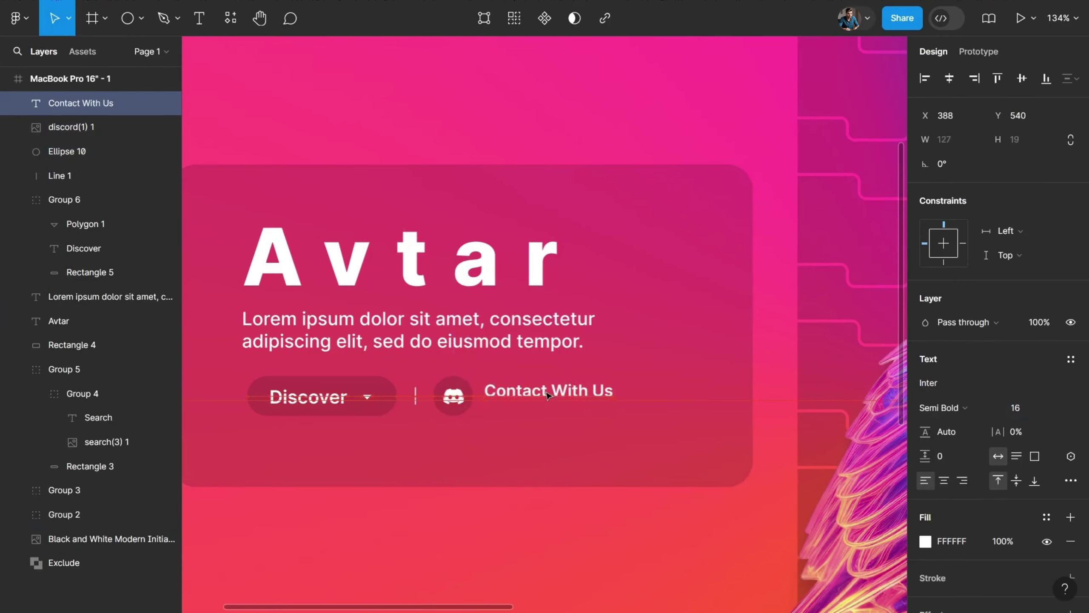
{"action": "scroll", "coordinate": [552, 402], "scroll_direction": "down", "scroll_amount": 5}
{"action": "left_click", "coordinate": [1022, 414]}
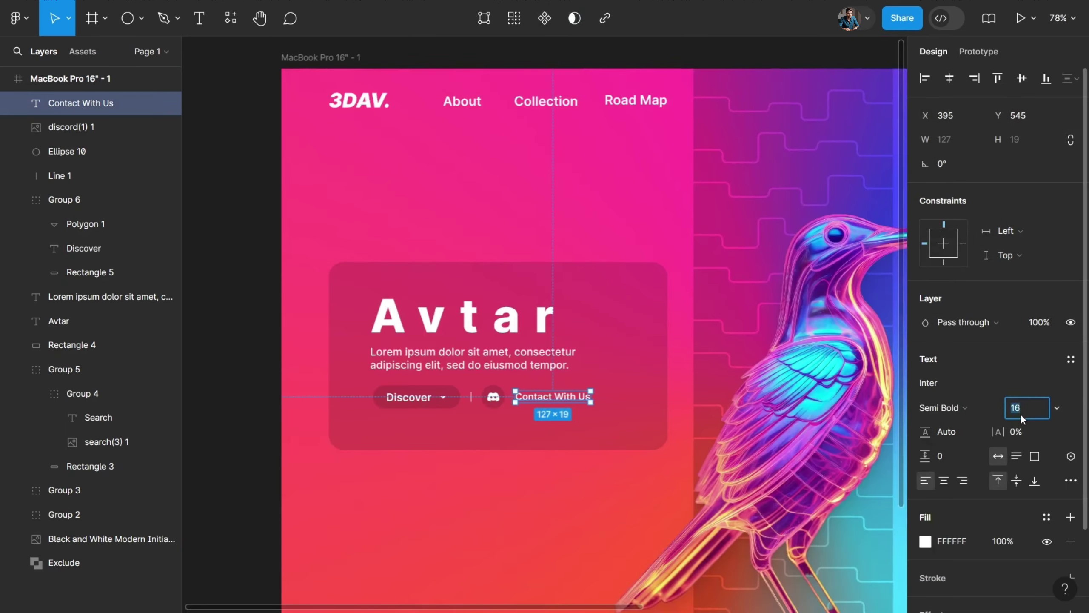
{"action": "type", "text": "14"}
Group Discover, divider, Discord circle and label into one row, and nudge the Lorem text down.
{"action": "left_click", "coordinate": [408, 397]}
{"action": "left_click", "coordinate": [494, 397], "text": "shift"}
{"action": "left_click", "coordinate": [545, 397], "text": "shift"}
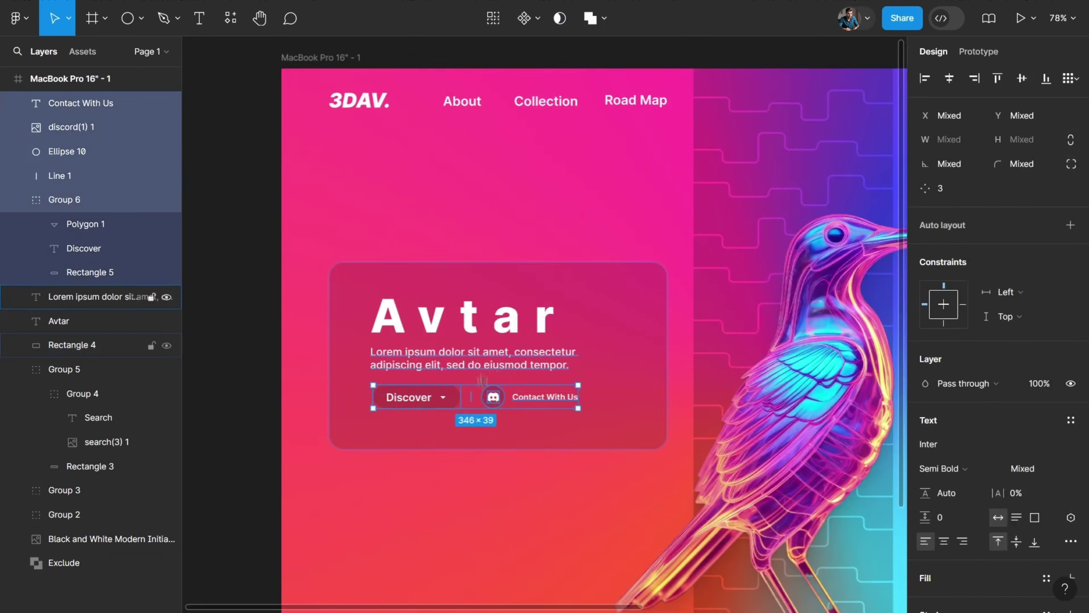
{"action": "key", "text": "ctrl+g"}
{"action": "left_click", "coordinate": [508, 487]}
{"action": "left_click", "coordinate": [566, 429]}
{"action": "left_click", "coordinate": [523, 395]}
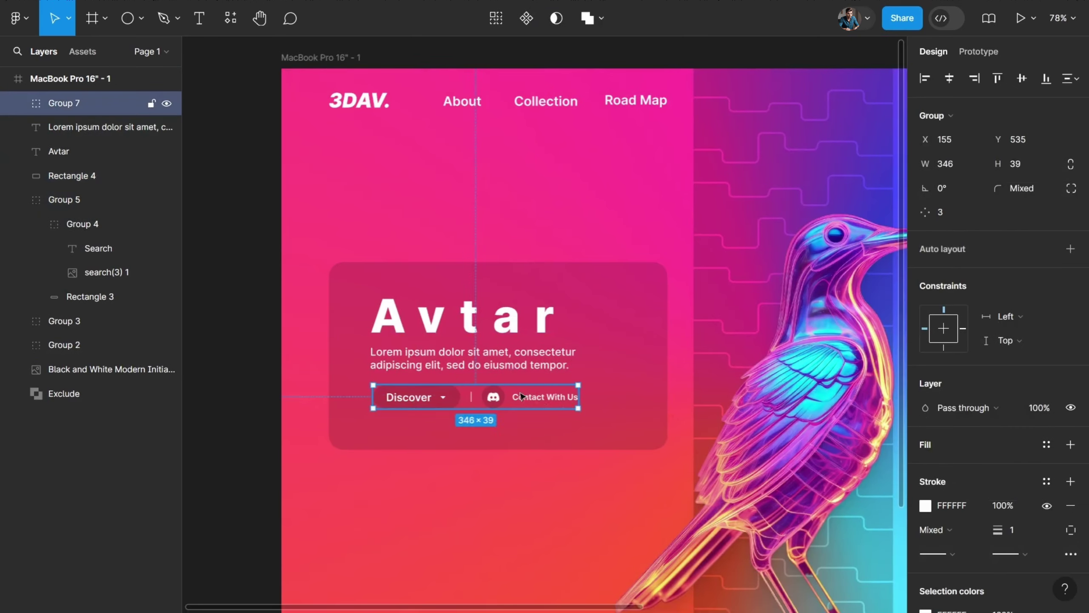
{"action": "left_click_drag", "start_coordinate": [512, 358], "coordinate": [508, 362]}
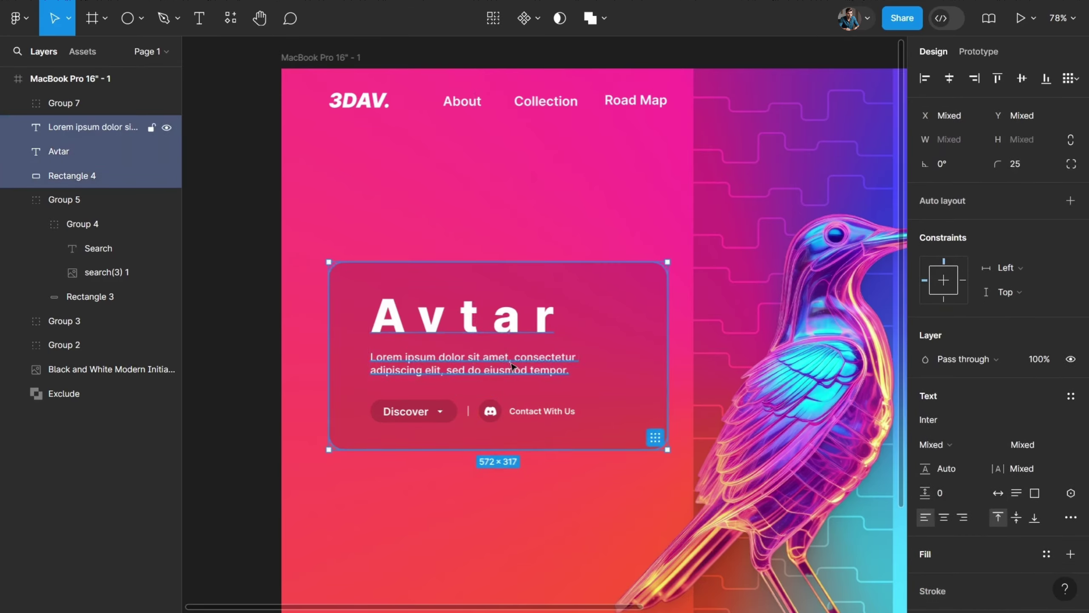
Distribute the card's title, text and button row vertically and group them.
{"action": "left_click", "coordinate": [1068, 78]}
{"action": "left_click", "coordinate": [923, 126]}
{"action": "right_click", "coordinate": [499, 369]}
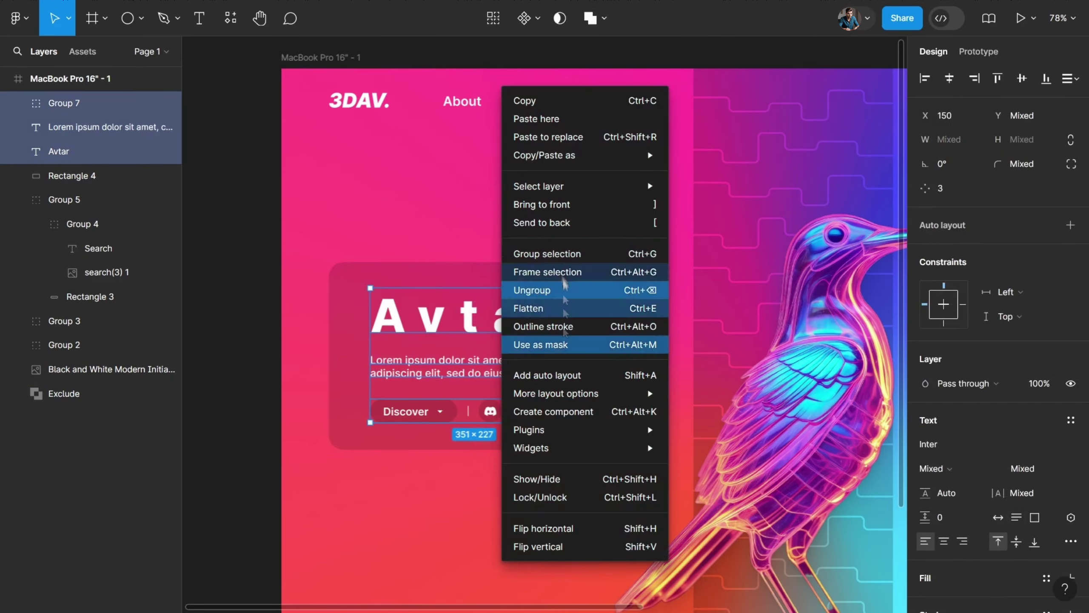
{"action": "left_click", "coordinate": [540, 253]}
Draw a small polygon triangle at the card's right edge filled FFFFFF.
{"action": "scroll", "coordinate": [524, 397], "scroll_direction": "up", "scroll_amount": 4}
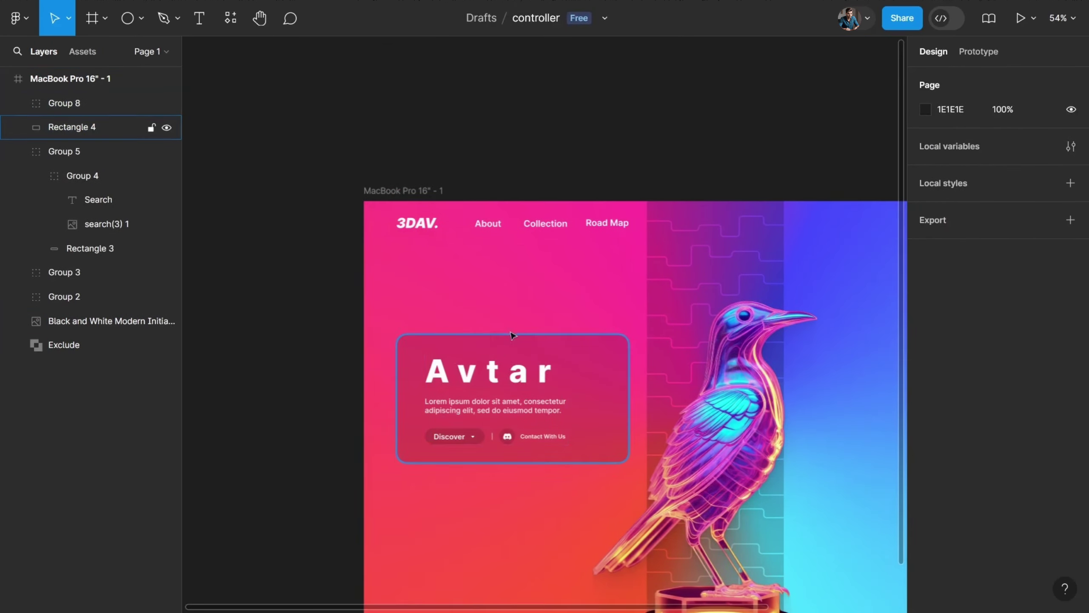
{"action": "left_click", "coordinate": [141, 18]}
{"action": "left_click", "coordinate": [99, 126]}
{"action": "scroll", "coordinate": [635, 379], "scroll_direction": "up", "scroll_amount": 5}
{"action": "scroll", "coordinate": [634, 379], "scroll_direction": "up", "scroll_amount": 3}
{"action": "left_click_drag", "start_coordinate": [468, 239], "coordinate": [495, 213]}
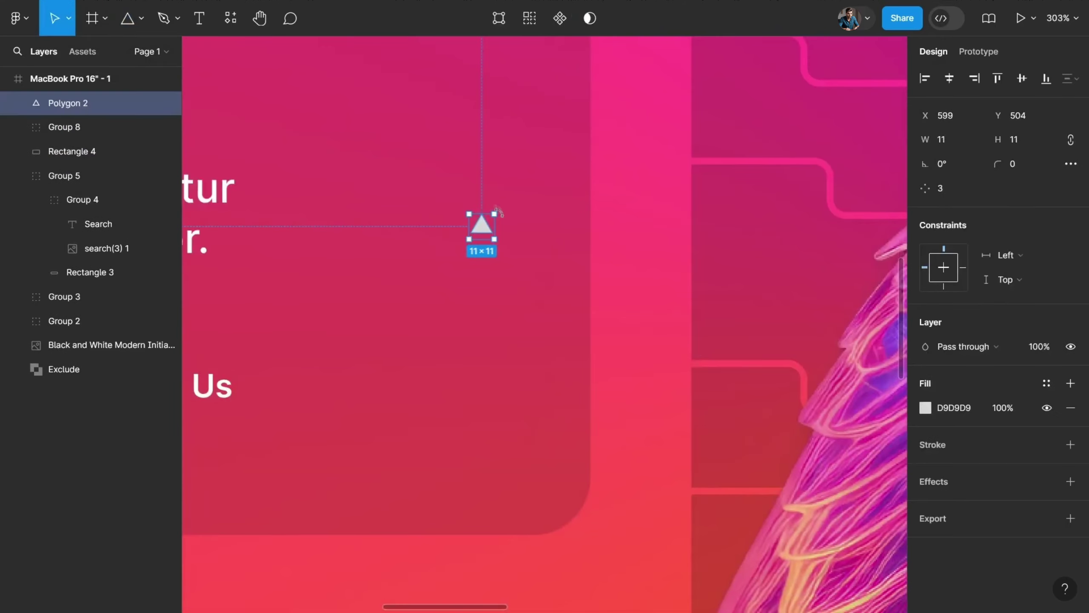
{"action": "scroll", "coordinate": [481, 222], "scroll_direction": "down", "scroll_amount": 5}
{"action": "scroll", "coordinate": [518, 301], "scroll_direction": "up", "scroll_amount": 2}
{"action": "left_click", "coordinate": [925, 407]}
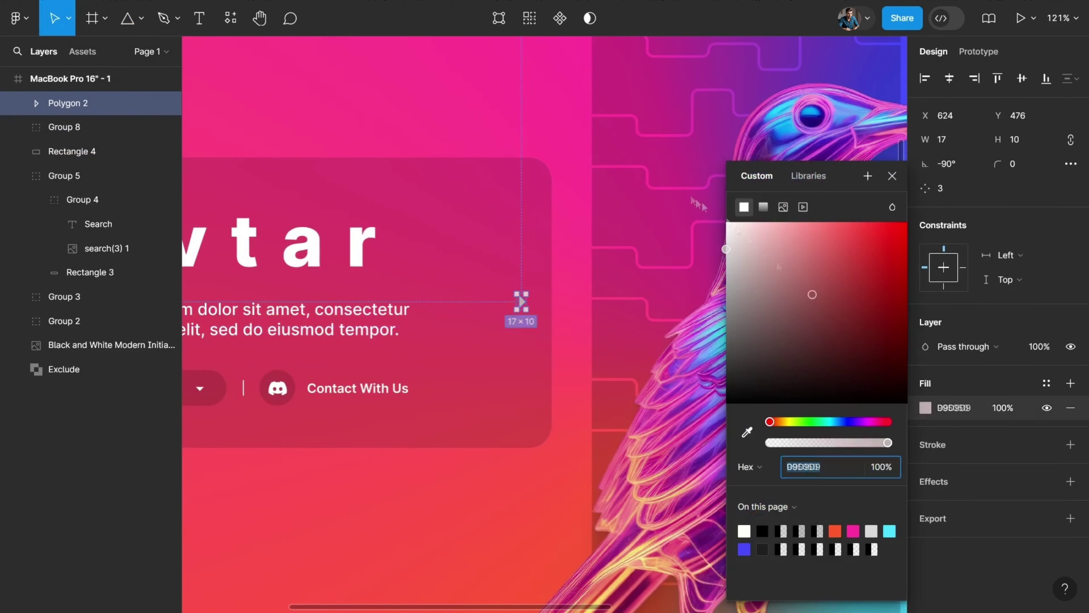
{"action": "type", "text": "FFFFFF"}
{"action": "key", "text": "Tab"}
{"action": "key", "text": "Escape"}
{"action": "key", "text": "shift+1"}
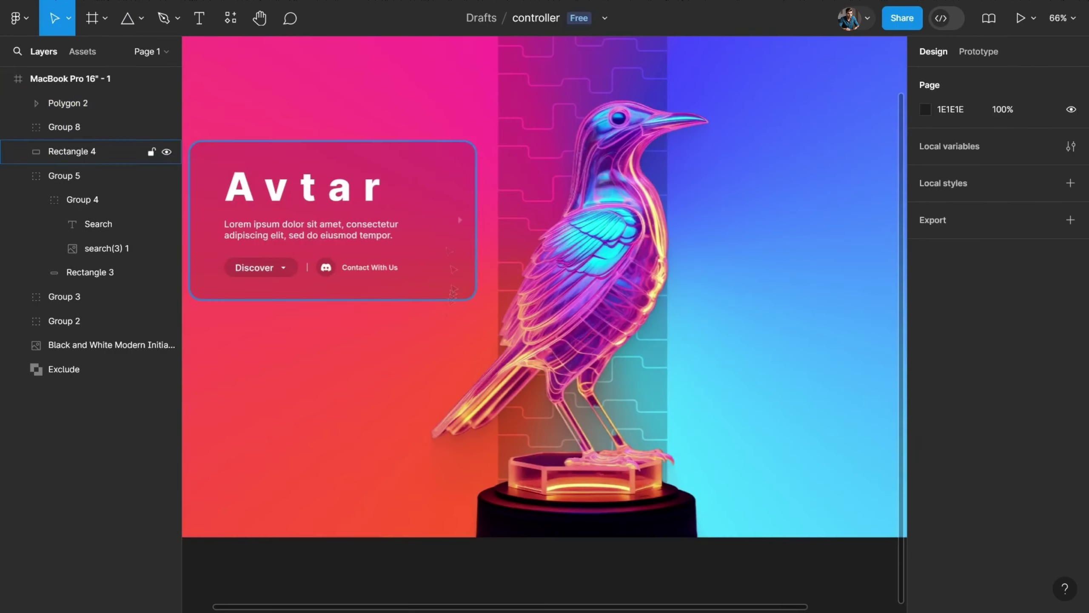
Select the search pill, nav and grid menu groups and align their vertical centres.
{"action": "scroll", "coordinate": [692, 302], "scroll_direction": "up", "scroll_amount": 2}
{"action": "left_click", "coordinate": [645, 196]}
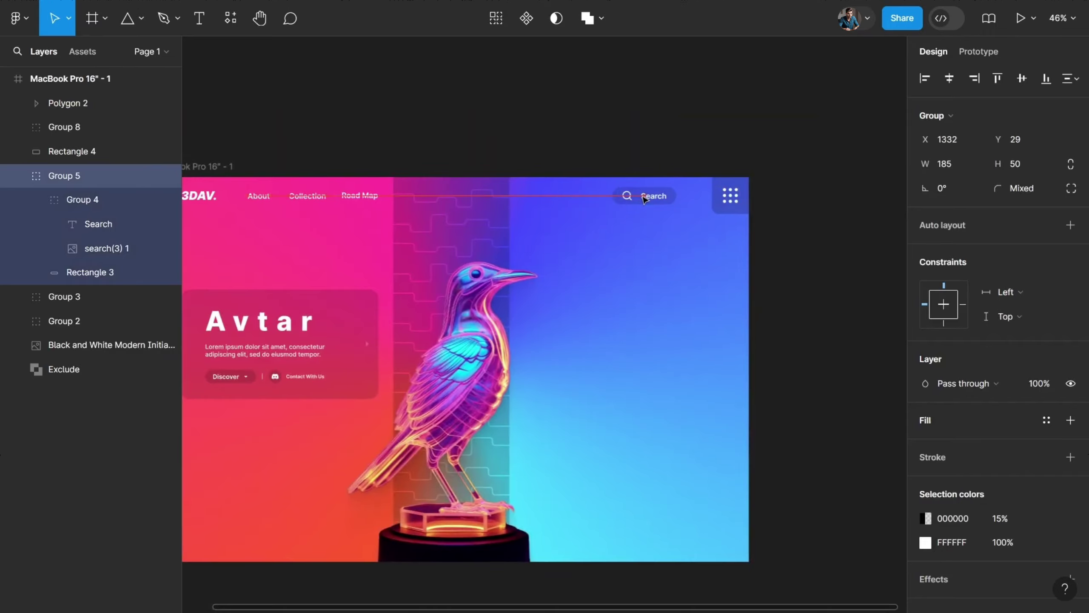
{"action": "left_click", "coordinate": [64, 321], "text": "shift"}
{"action": "key", "text": "Escape"}
{"action": "left_click", "coordinate": [64, 321]}
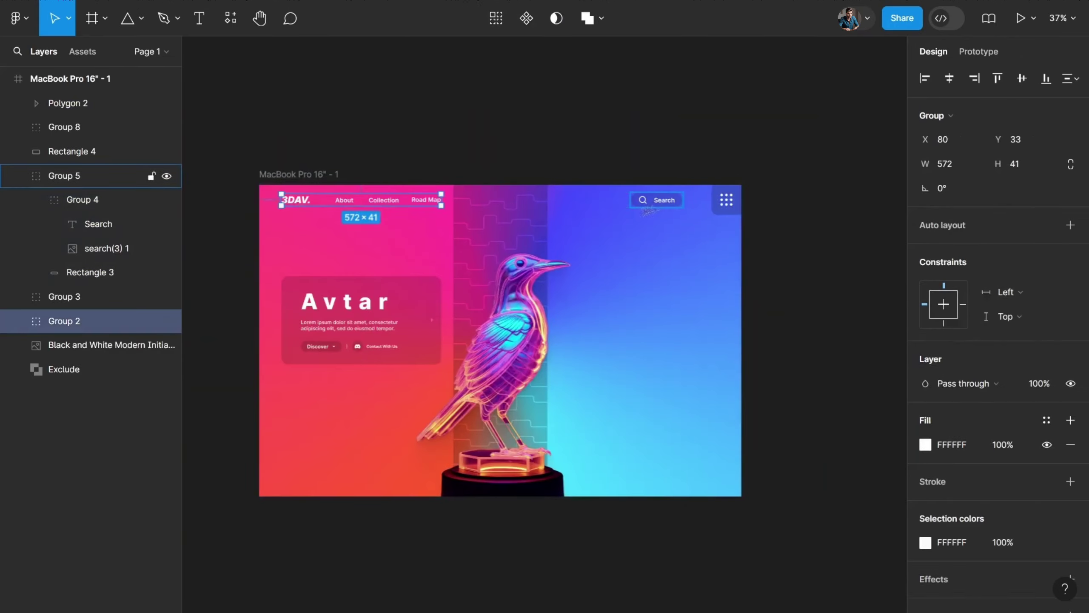
{"action": "left_click", "coordinate": [63, 175], "text": "shift"}
{"action": "left_click", "coordinate": [1022, 78]}
{"action": "left_click", "coordinate": [761, 183]}
{"action": "double_click", "coordinate": [724, 202]}
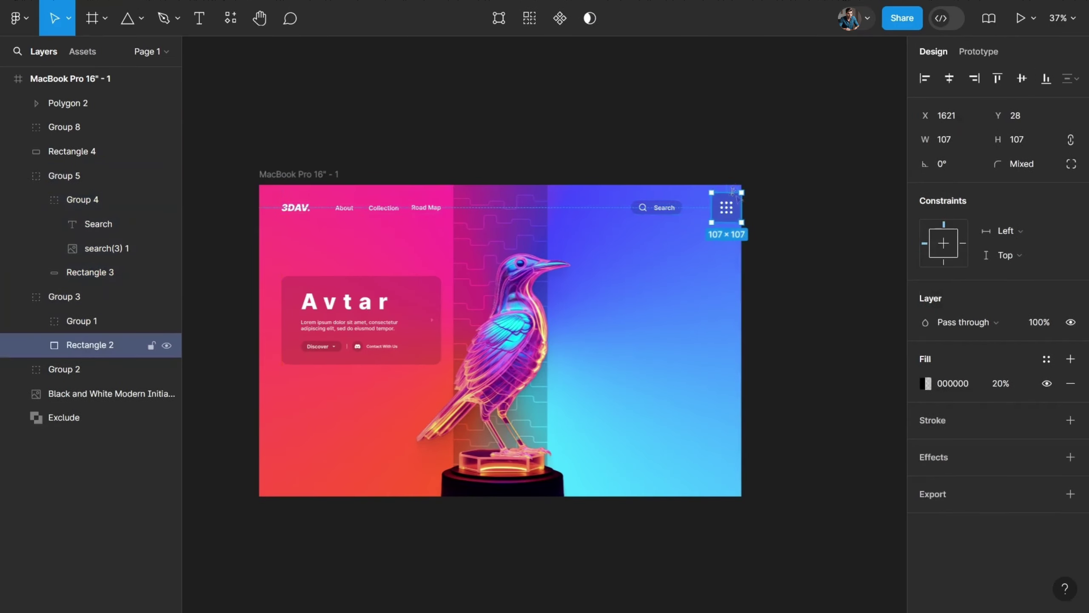
{"action": "left_click", "coordinate": [660, 208]}
{"action": "key", "text": "Escape"}
{"action": "scroll", "coordinate": [368, 384], "scroll_direction": "up", "scroll_amount": 5, "text": "ctrl"}
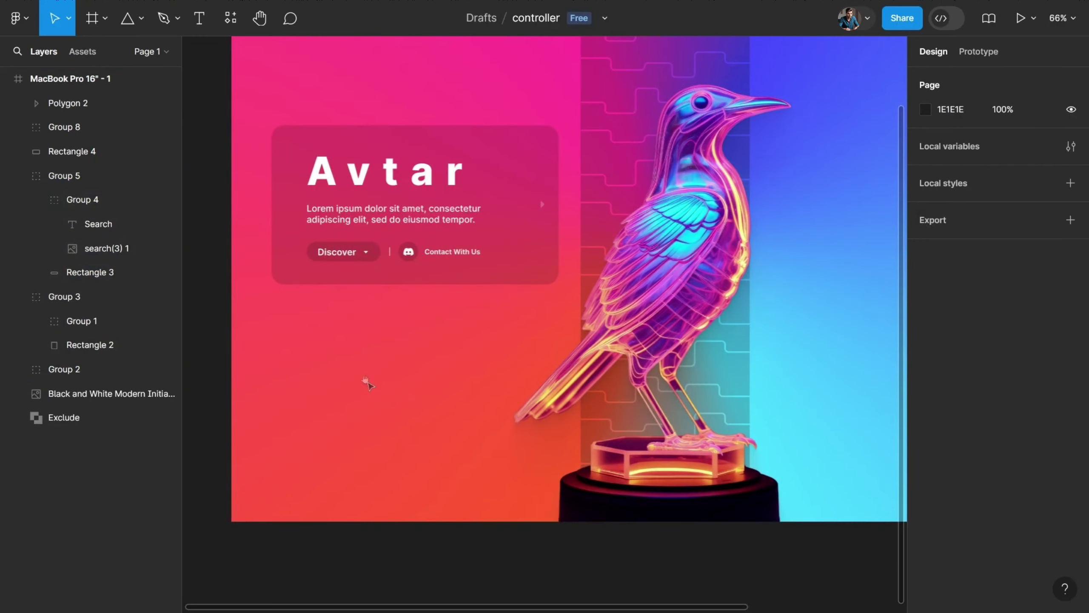
Draw a four-point star below the Avtar card and select it.
{"action": "left_click", "coordinate": [141, 21]}
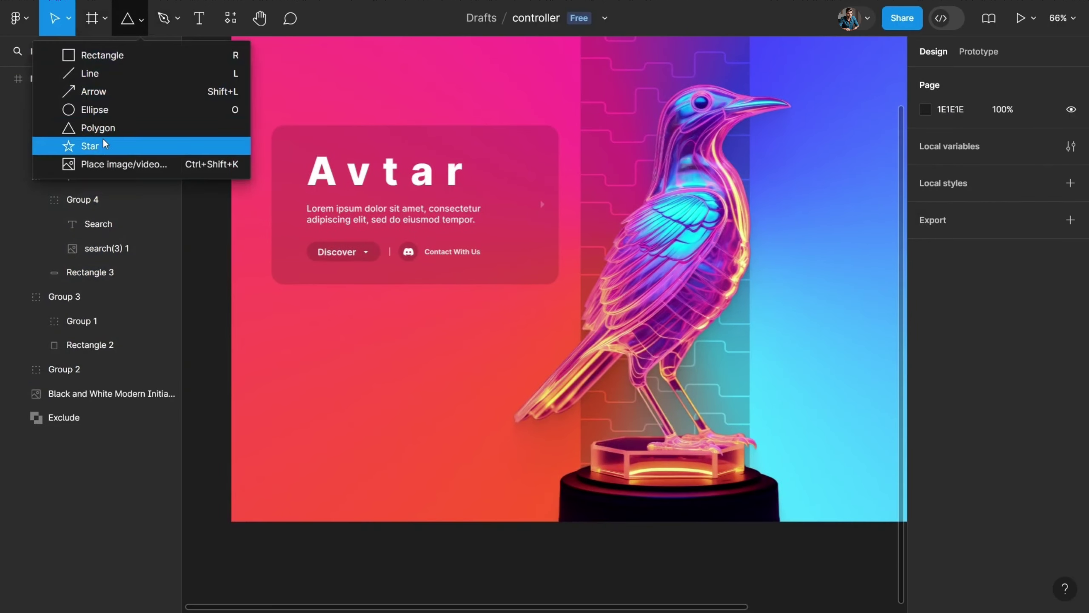
{"action": "left_click", "coordinate": [102, 145]}
{"action": "left_click_drag", "start_coordinate": [326, 328], "coordinate": [255, 380]}
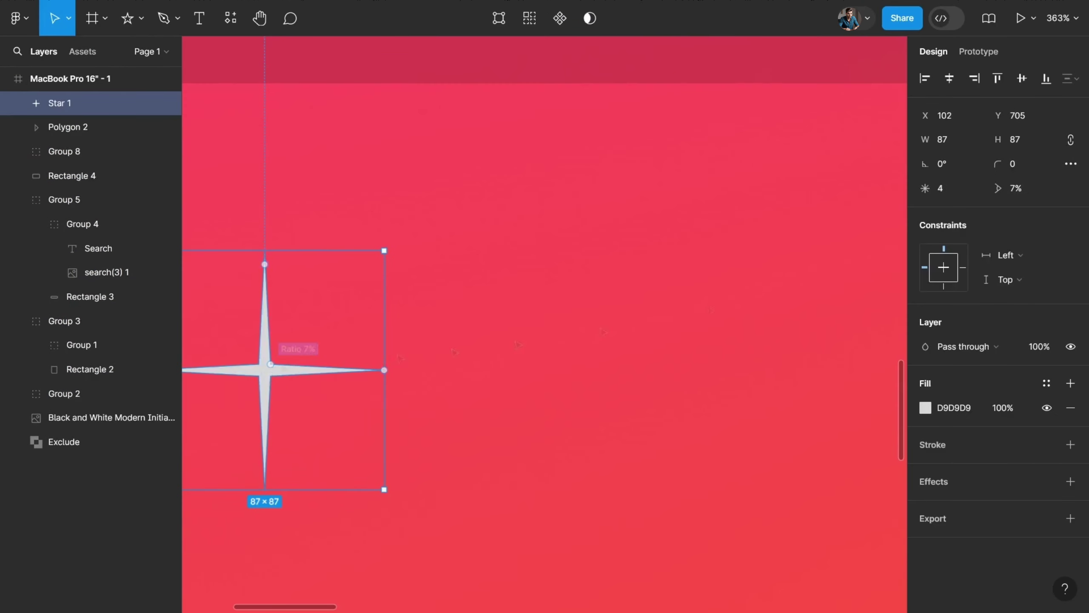
{"action": "key", "text": "ctrl+a"}
{"action": "scroll", "coordinate": [980, 372], "scroll_direction": "down", "scroll_amount": 4}
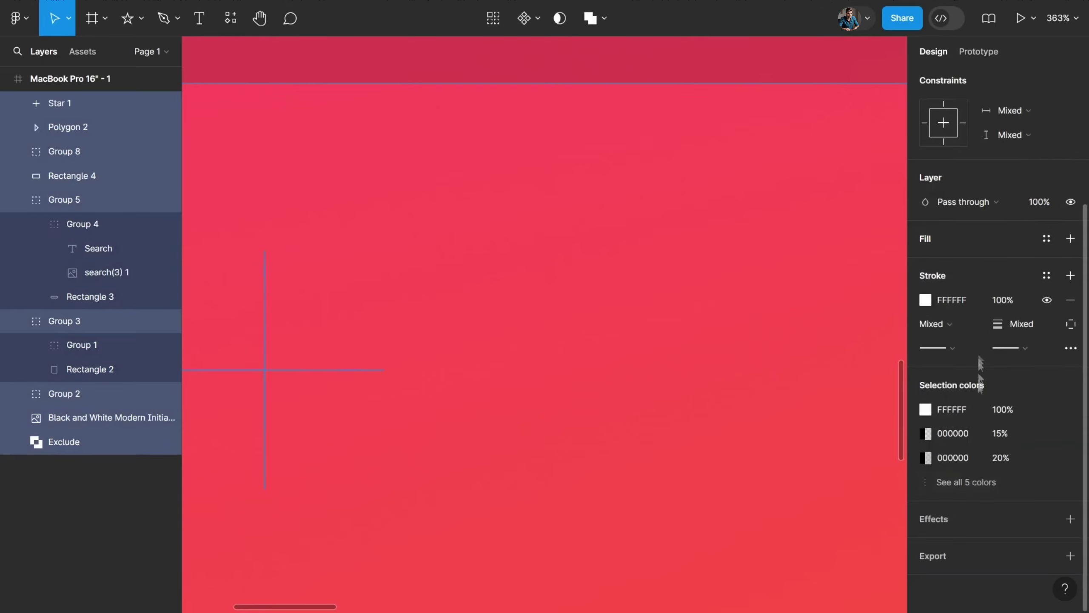
{"action": "left_click", "coordinate": [265, 370]}
{"action": "scroll", "coordinate": [533, 360], "scroll_direction": "down", "scroll_amount": 3}
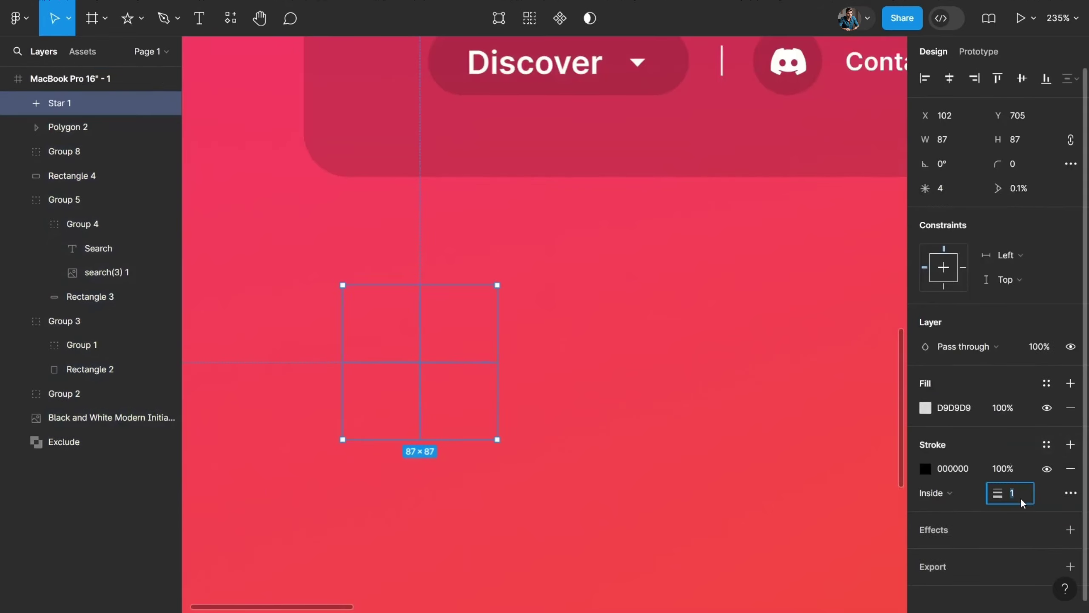
Give the star an 8% ratio, no fill and a stroke weight of 17.
{"action": "left_click_drag", "start_coordinate": [999, 189], "coordinate": [1072, 405]}
{"action": "type", "text": "2"}
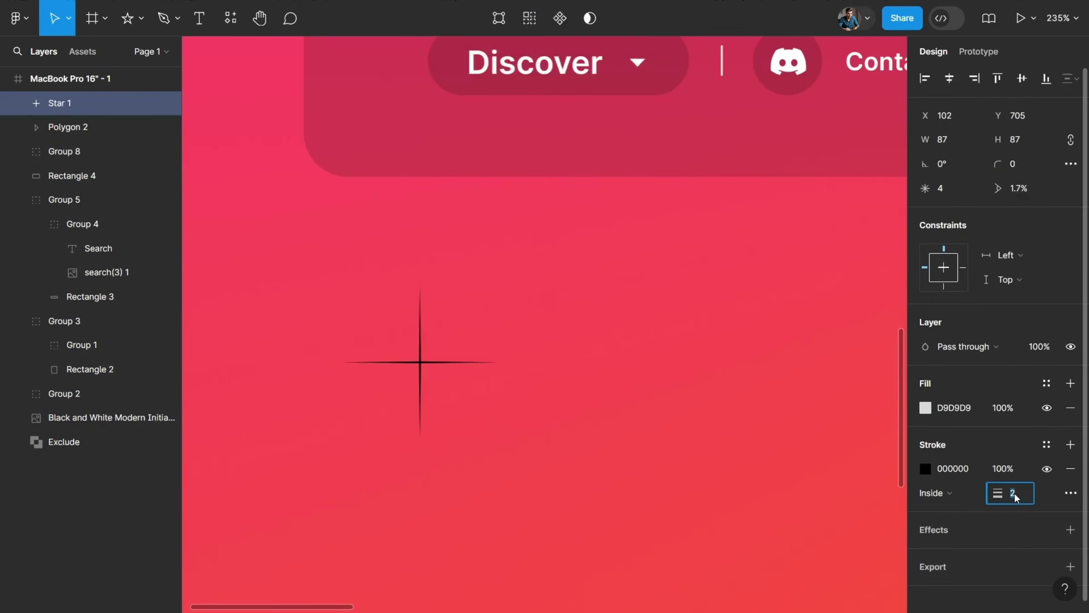
{"action": "left_click", "coordinate": [1071, 407]}
{"action": "left_click_drag", "start_coordinate": [997, 468], "coordinate": [1029, 468]}
{"action": "scroll", "coordinate": [438, 382], "scroll_direction": "down", "scroll_amount": 5}
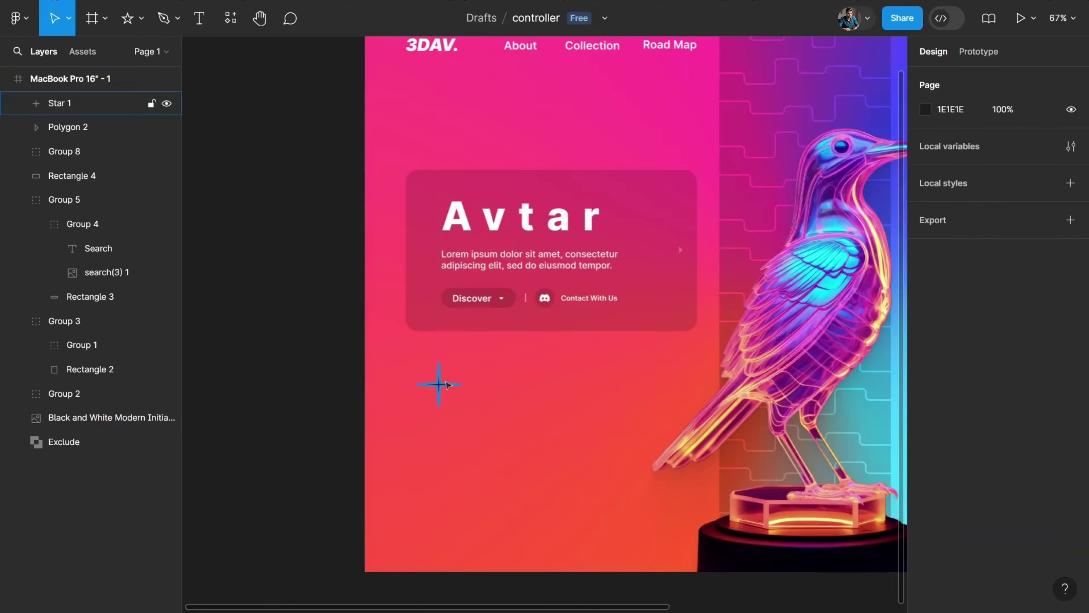
{"action": "scroll", "coordinate": [442, 319], "scroll_direction": "up", "scroll_amount": 4}
{"action": "scroll", "coordinate": [441, 353], "scroll_direction": "up", "scroll_amount": 5}
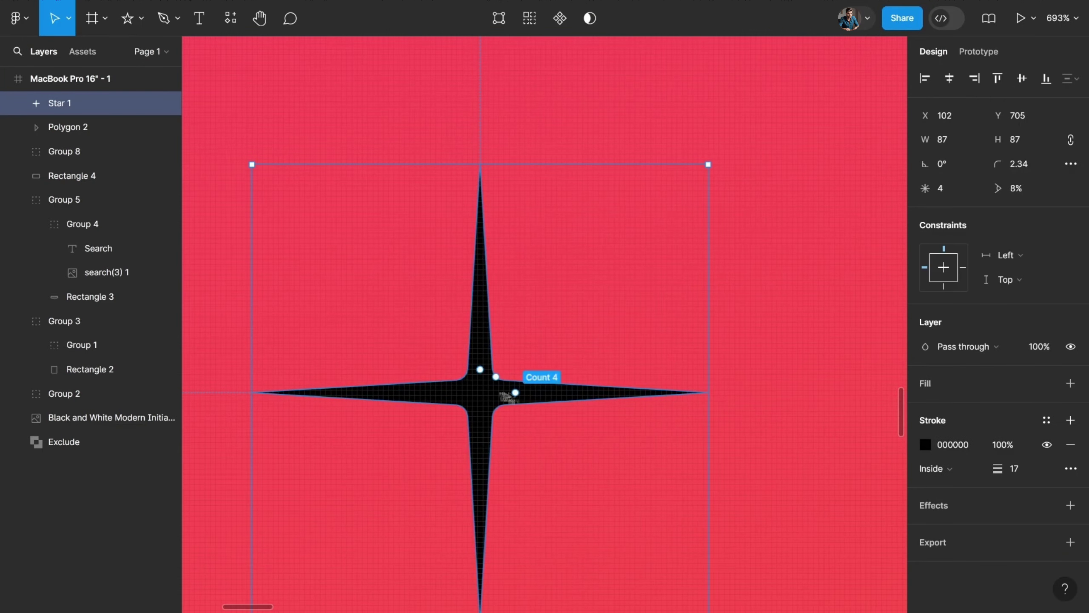
{"action": "scroll", "coordinate": [506, 397], "scroll_direction": "down", "scroll_amount": 3}
{"action": "scroll", "coordinate": [506, 397], "scroll_direction": "down", "scroll_amount": 5}
{"action": "key", "text": "Escape"}
{"action": "scroll", "coordinate": [506, 397], "scroll_direction": "down", "scroll_amount": 2}
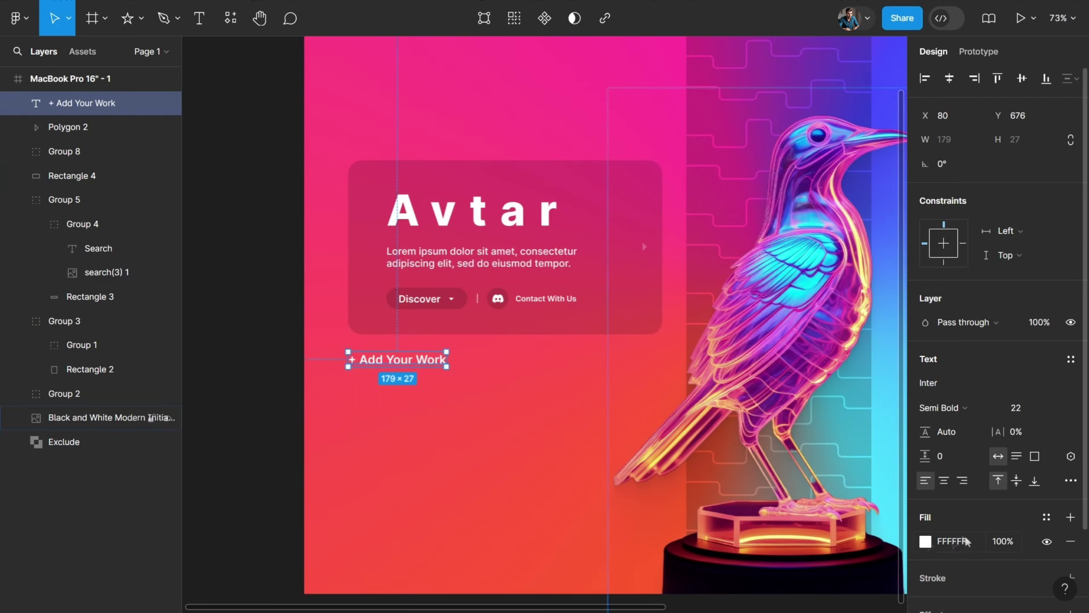
Stretch the Avtar card background down to enclose the '+ Add Your Work' text.
{"action": "key", "text": "ctrl+z"}
{"action": "key", "text": "ctrl+z"}
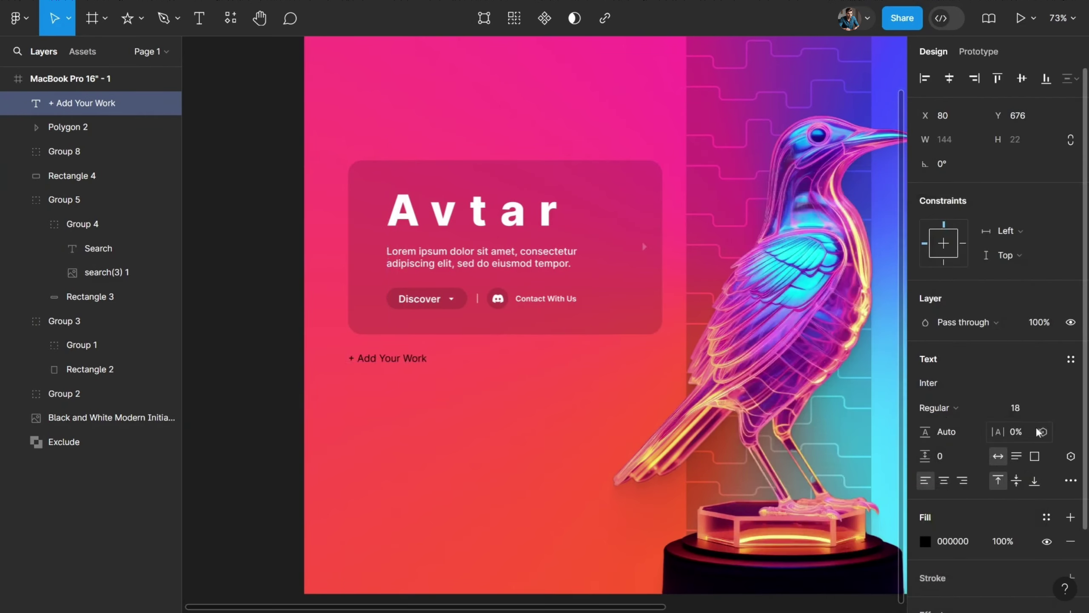
{"action": "key", "text": "Escape"}
{"action": "key", "text": "Escape"}
{"action": "key", "text": "shift+1"}
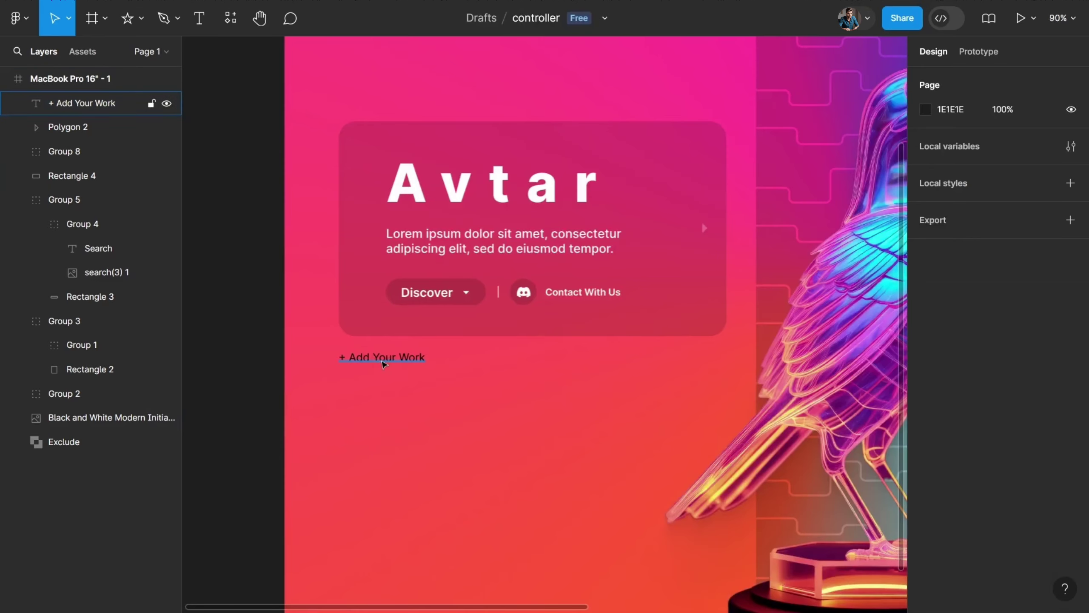
{"action": "scroll", "coordinate": [257, 366], "scroll_direction": "up", "scroll_amount": 3, "text": "ctrl"}
{"action": "left_click", "coordinate": [433, 296]}
{"action": "left_click_drag", "start_coordinate": [433, 300], "coordinate": [433, 319]}
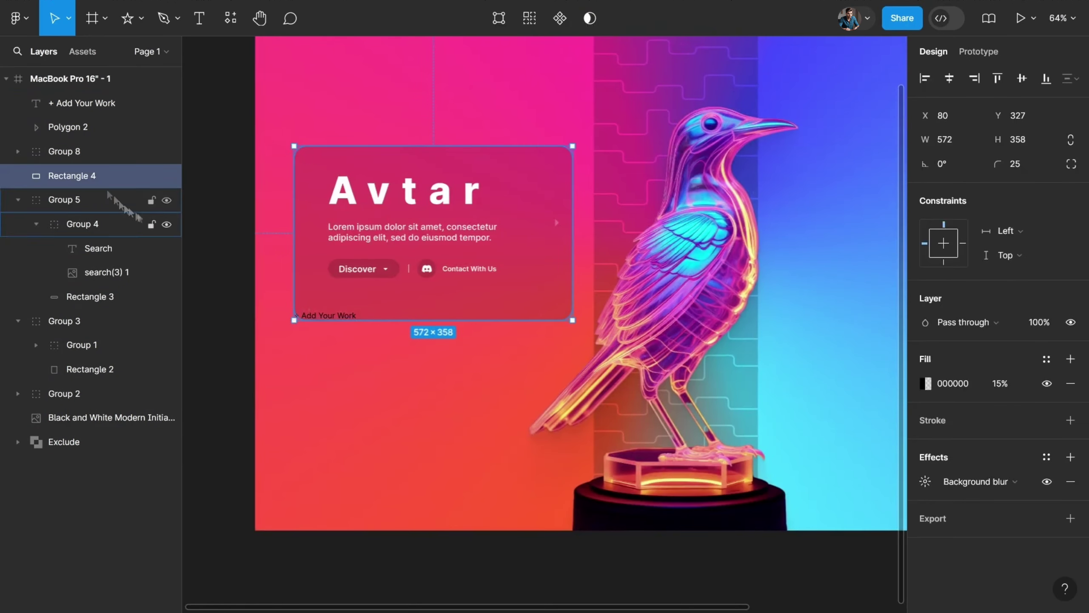
{"action": "left_click", "coordinate": [352, 314]}
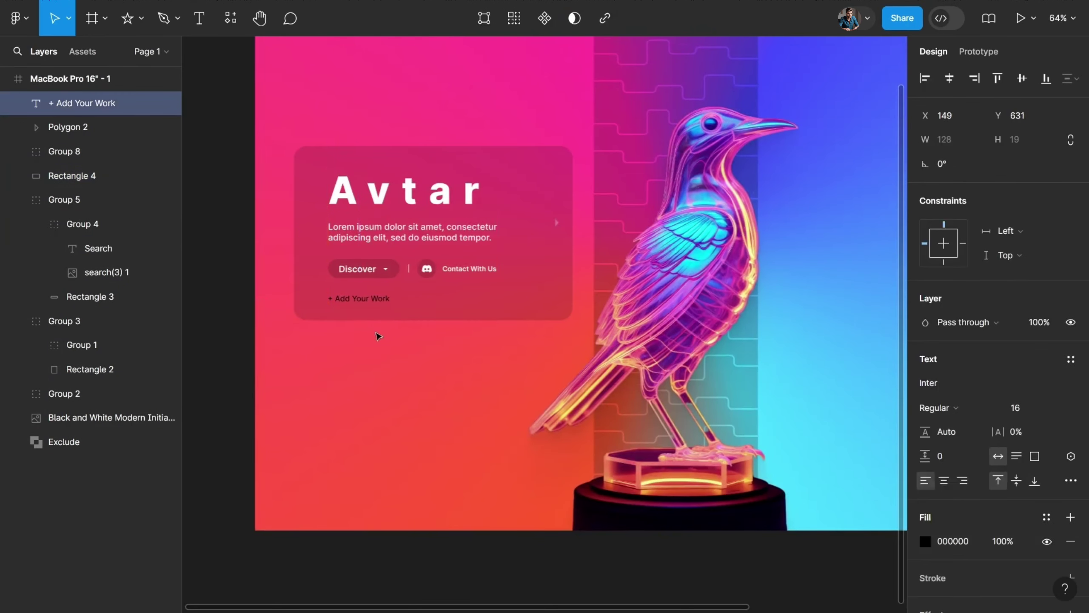
Group Group 9, Polygon 2 and Rectangle 4 into Group 10.
{"action": "left_click", "coordinate": [64, 151], "text": "shift"}
{"action": "key", "text": "ctrl+g"}
{"action": "left_click", "coordinate": [67, 126], "text": "shift"}
{"action": "right_click", "coordinate": [364, 241]}
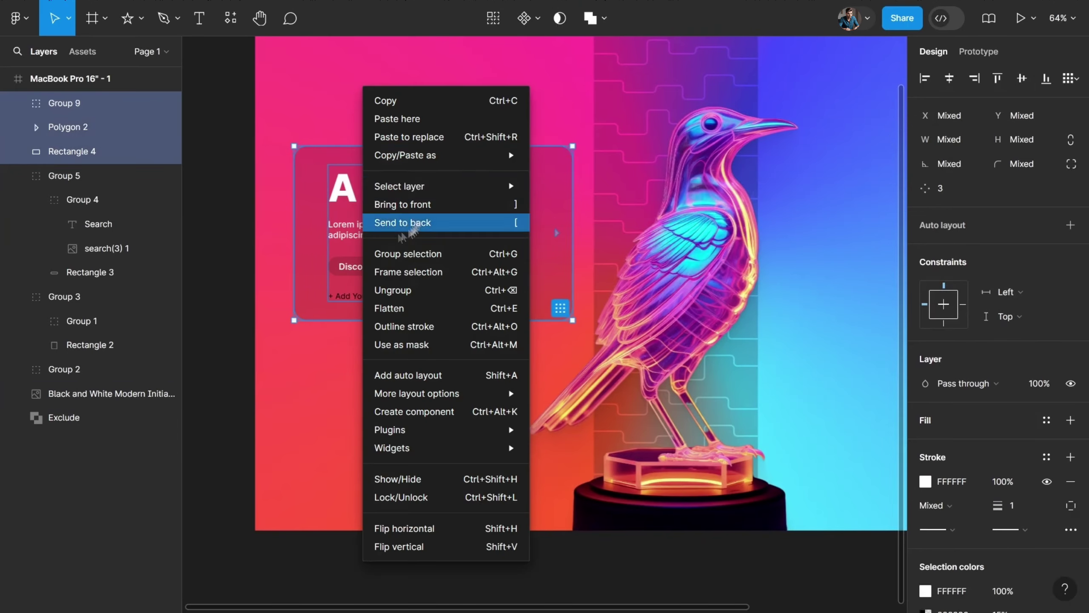
{"action": "left_click", "coordinate": [406, 254]}
{"action": "left_click", "coordinate": [360, 272], "text": "ctrl"}
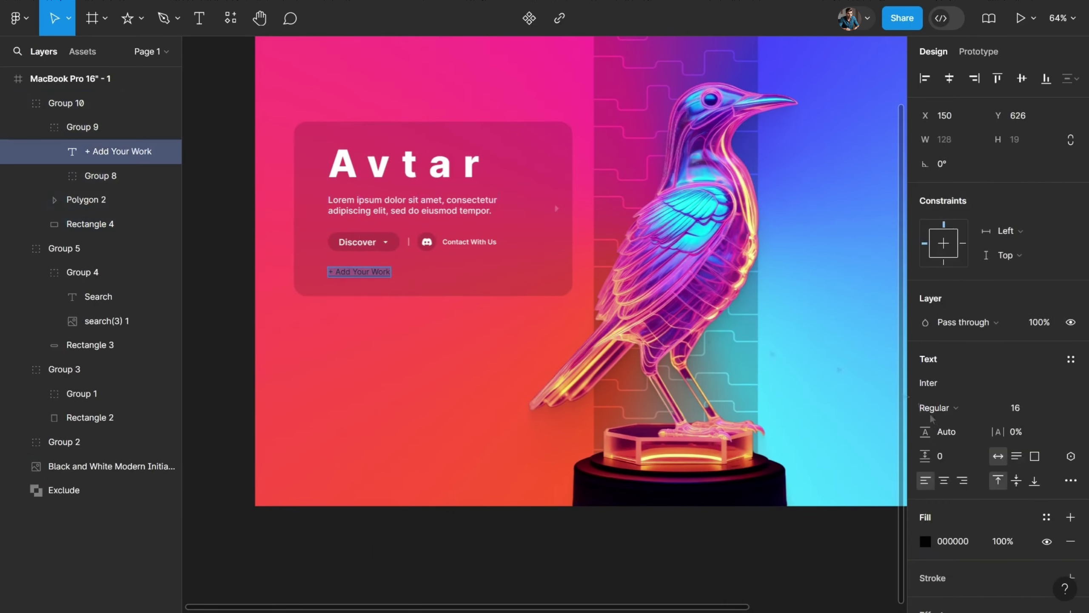
{"action": "left_click", "coordinate": [898, 513]}
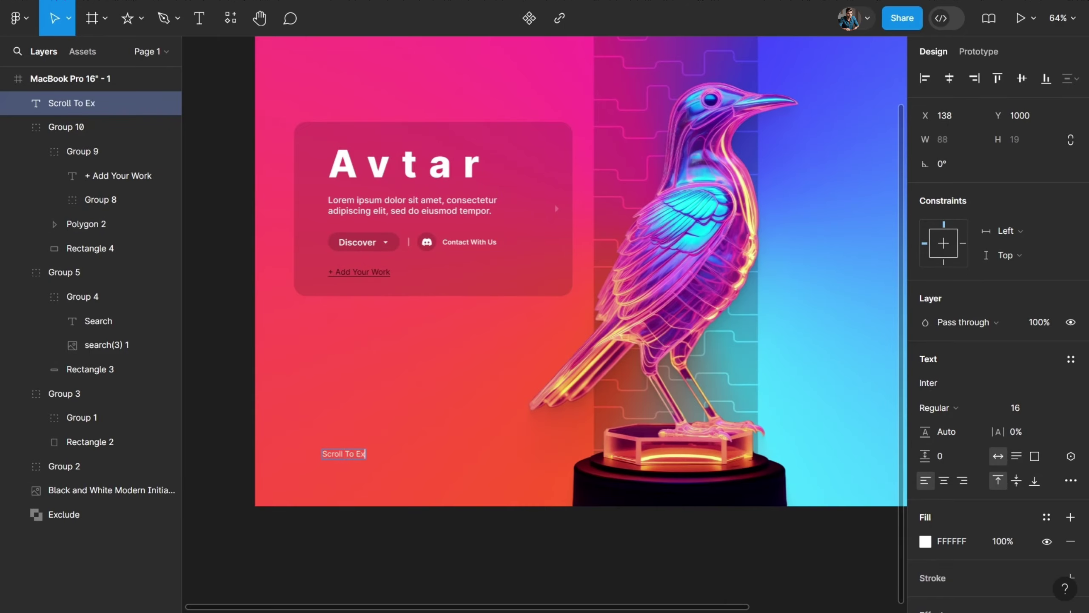
Make the 'Scroll To Explore' label Medium weight and draw a short down arrow beside it.
{"action": "left_click", "coordinate": [937, 407]}
{"action": "left_click", "coordinate": [939, 424]}
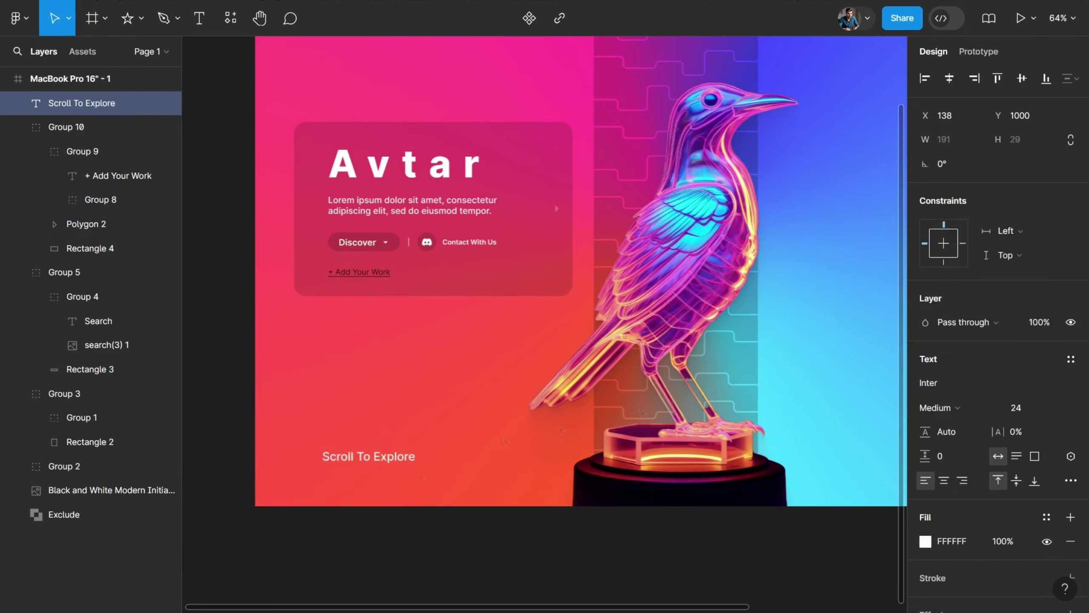
{"action": "left_click", "coordinate": [142, 18]}
{"action": "left_click", "coordinate": [115, 90]}
{"action": "mouse_move", "coordinate": [409, 463]}
{"action": "left_mouse_down"}
{"action": "mouse_move", "coordinate": [406, 473]}
{"action": "mouse_move", "coordinate": [428, 481]}
{"action": "left_mouse_up"}
Add a rectangle behind the label with radius 30 and fill 000000 at 15%.
{"action": "left_click", "coordinate": [391, 510]}
{"action": "left_click", "coordinate": [142, 18]}
{"action": "left_click", "coordinate": [115, 53]}
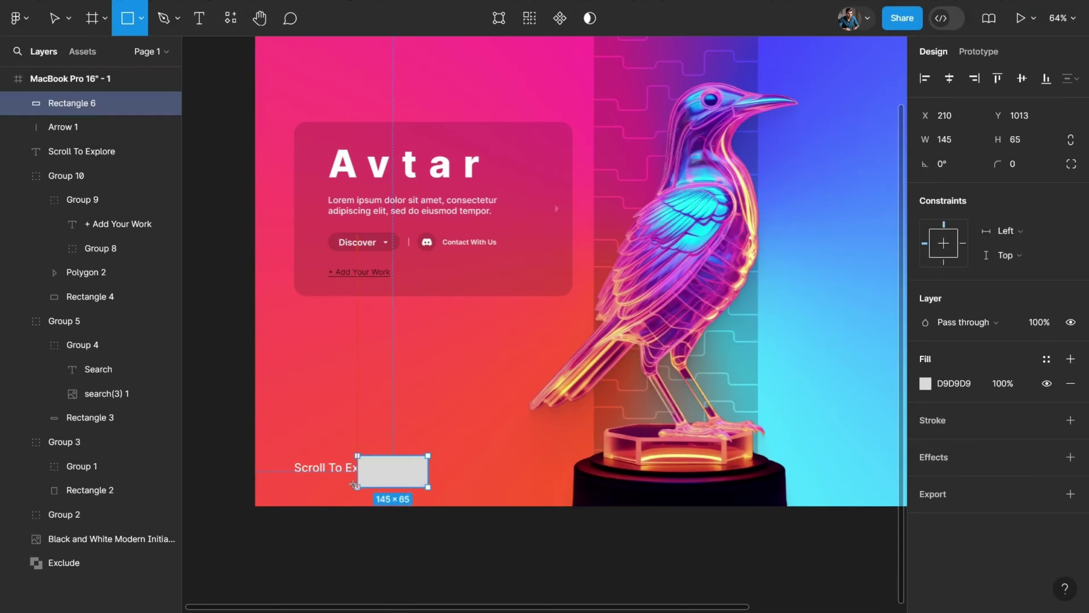
{"action": "key", "text": "ctrl+shift+bracketleft"}
{"action": "type", "text": "0"}
{"action": "left_click", "coordinate": [925, 383]}
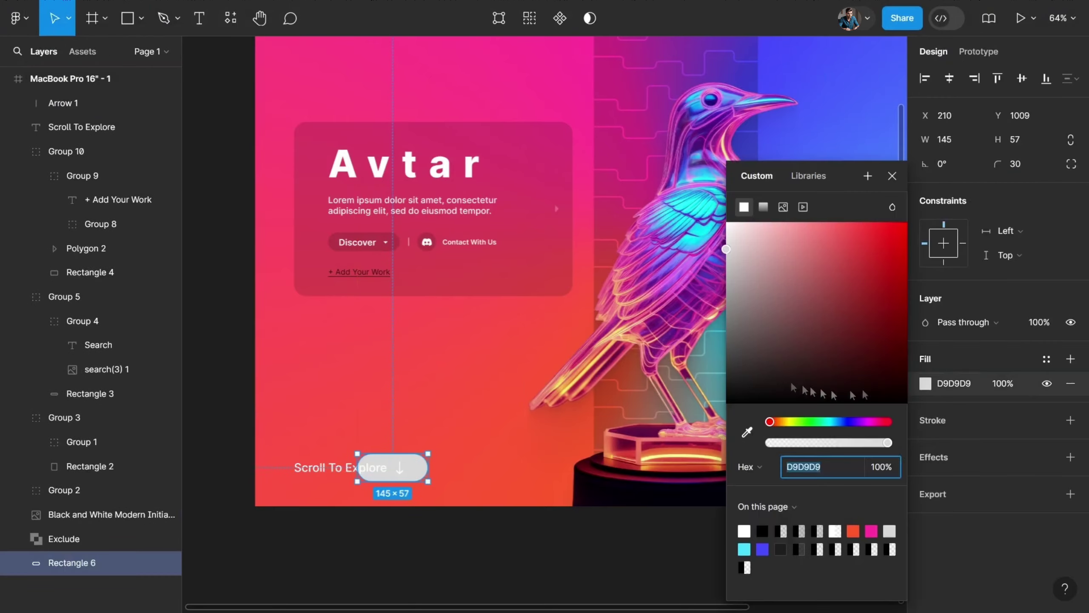
{"action": "type", "text": "000000"}
{"action": "left_click", "coordinate": [1002, 383]}
{"action": "type", "text": "15"}
{"action": "key", "text": "Return"}
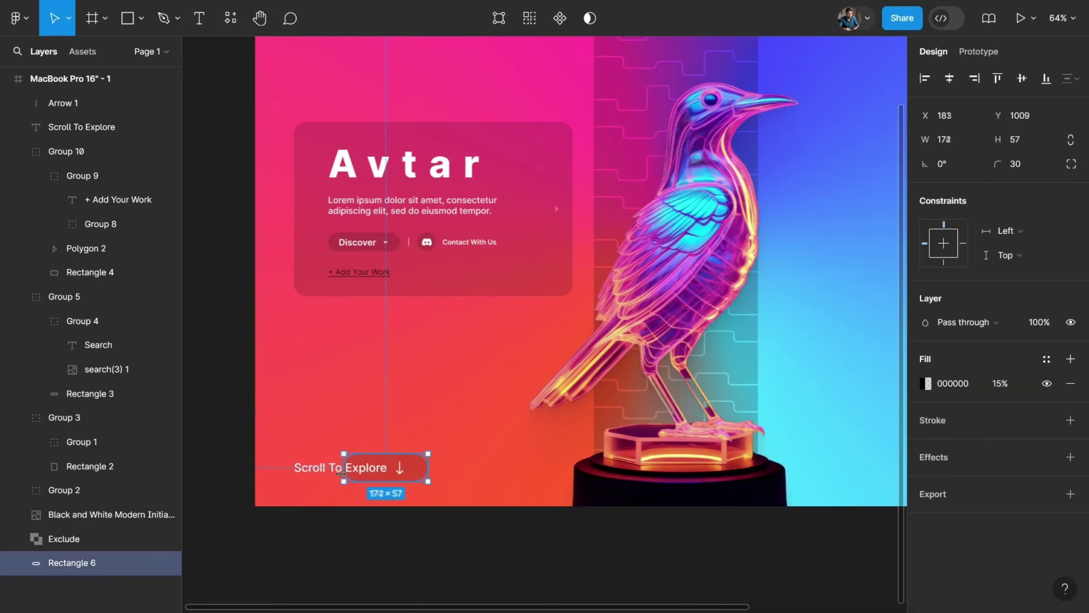
{"action": "left_click", "coordinate": [363, 527]}
{"action": "scroll", "coordinate": [324, 553], "scroll_direction": "down", "scroll_amount": 5}
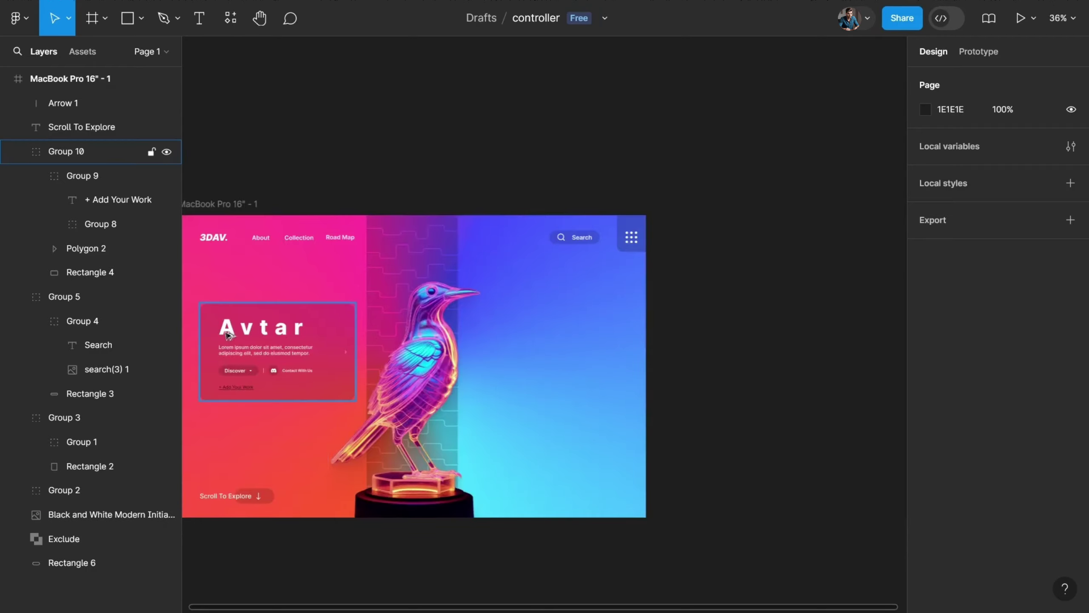
Duplicate the Avtar card onto the blue half and retitle it '3D Nft'.
{"action": "left_click_drag", "start_coordinate": [228, 335], "coordinate": [503, 336]}
{"action": "scroll", "coordinate": [512, 331], "scroll_direction": "up", "scroll_amount": 5}
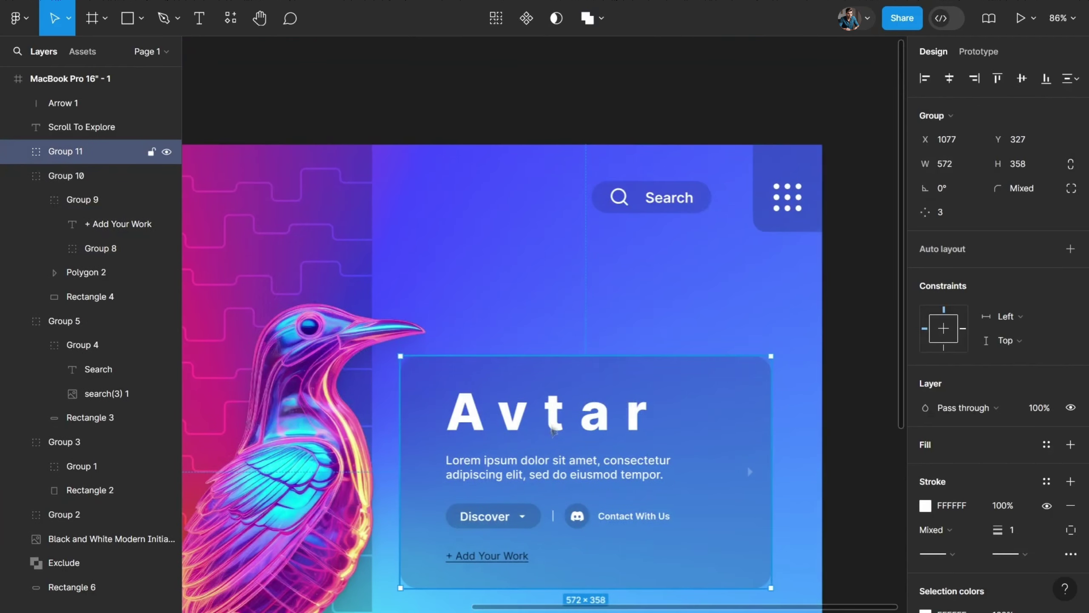
{"action": "scroll", "coordinate": [512, 331], "scroll_direction": "down", "scroll_amount": 1}
{"action": "double_click", "coordinate": [532, 382]}
{"action": "type", "text": "#3D Nft's"}
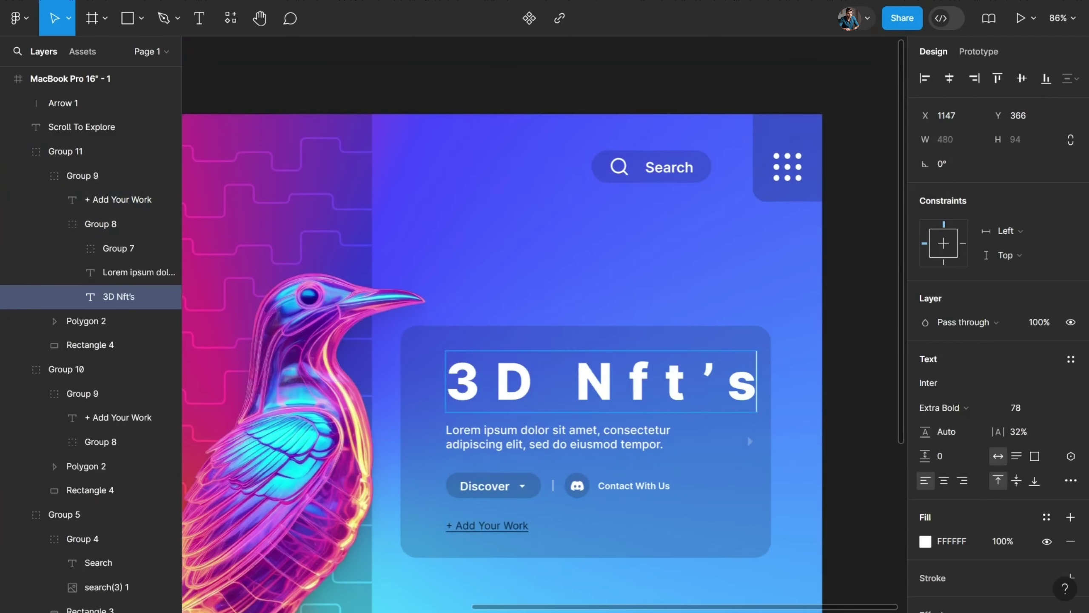
{"action": "key", "text": "BackSpace"}
{"action": "key", "text": "BackSpace"}
Change the copy's link to '+ create acount' and duplicate the pill to the bottom right.
{"action": "scroll", "coordinate": [500, 494], "scroll_direction": "down", "scroll_amount": 2}
{"action": "double_click", "coordinate": [492, 465]}
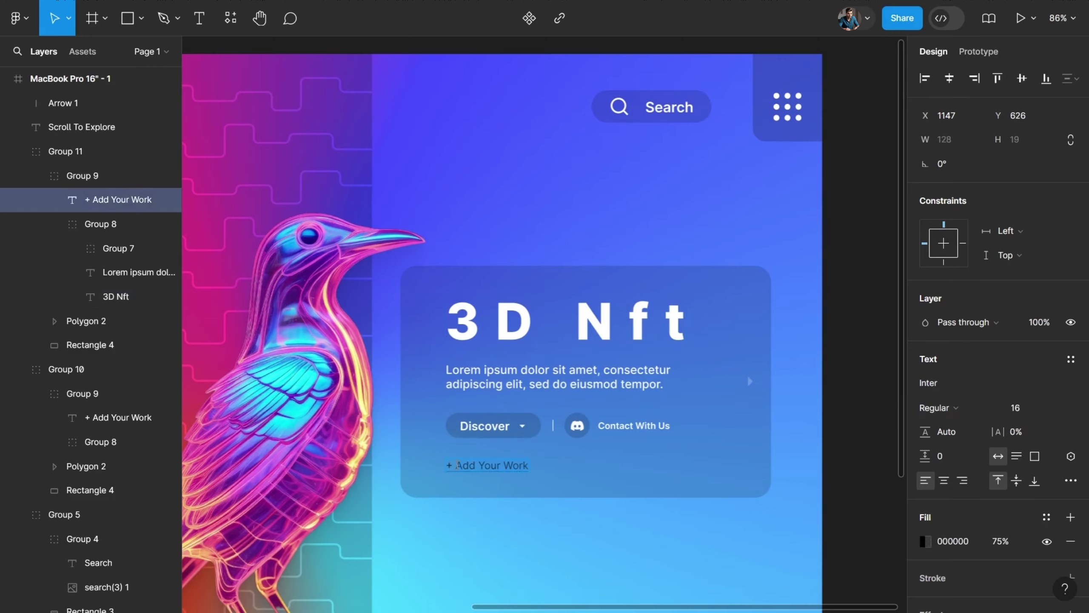
{"action": "type", "text": "+ create acount"}
{"action": "key", "text": "Escape"}
{"action": "scroll", "coordinate": [502, 330], "scroll_direction": "down", "scroll_amount": 5}
{"action": "left_click_drag", "start_coordinate": [247, 456], "coordinate": [669, 461]}
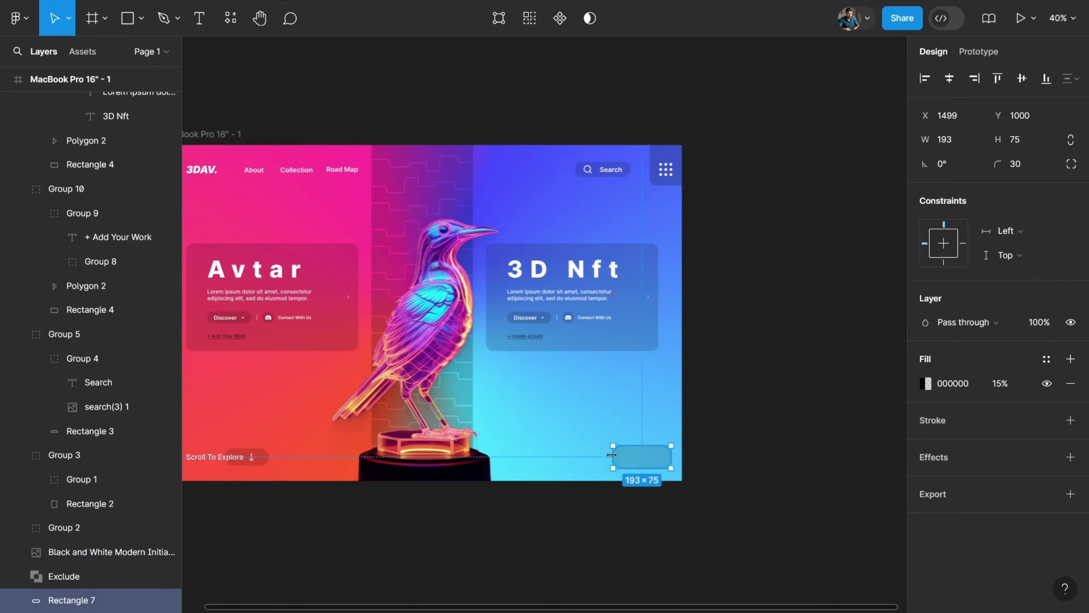
Place WhatsApp, X, Facebook and Instagram icons at 24×24, spaced 47, inside the right pill.
{"action": "scroll", "coordinate": [707, 455], "scroll_direction": "up", "scroll_amount": 5}
{"action": "left_click", "coordinate": [766, 409]}
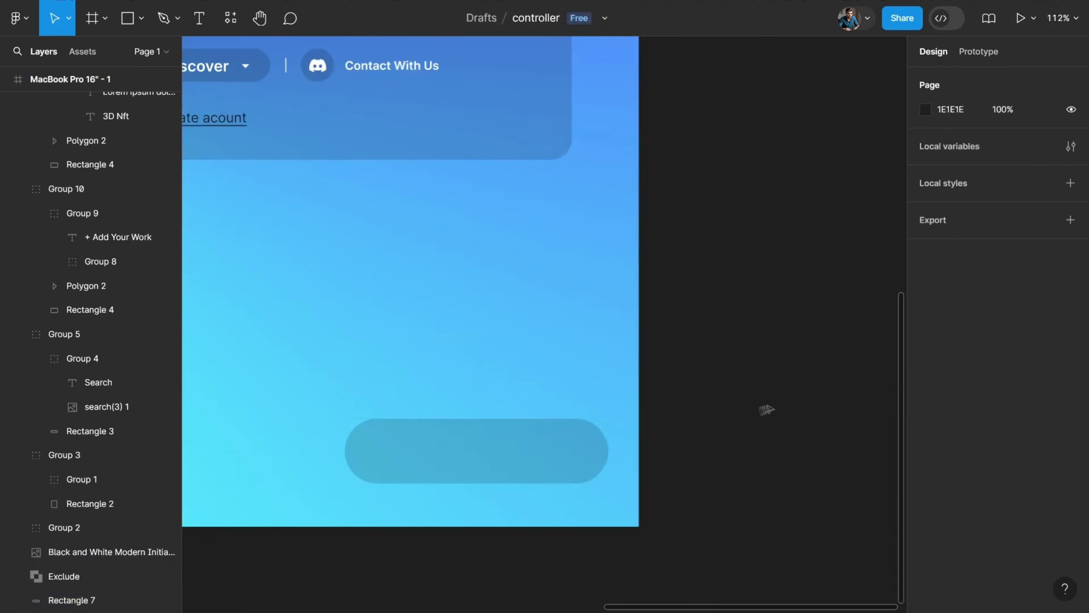
{"action": "key", "text": "ctrl+v"}
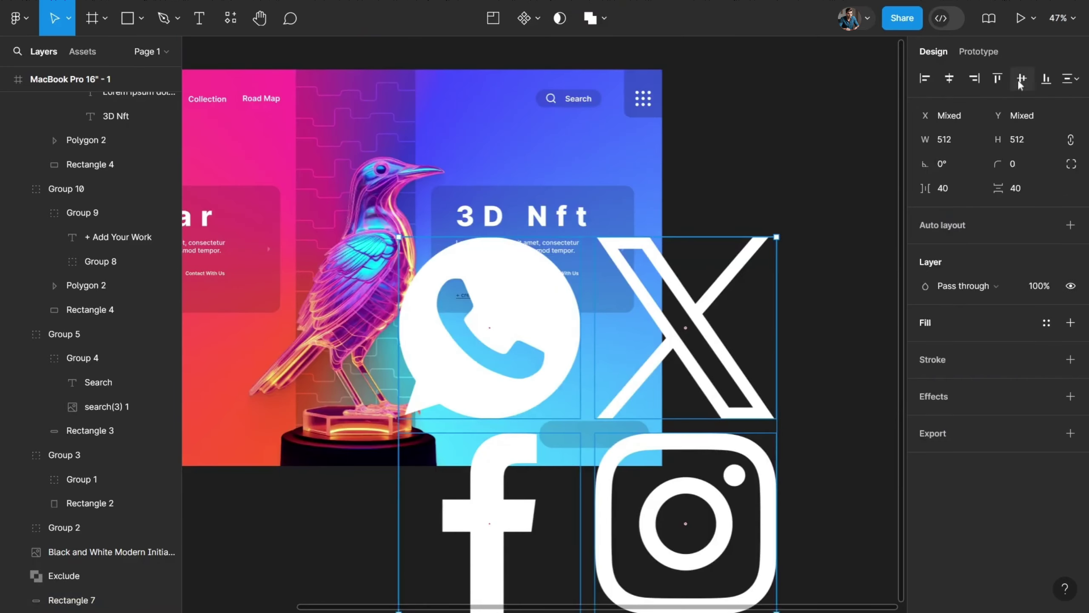
{"action": "left_click_drag", "start_coordinate": [693, 428], "coordinate": [590, 438]}
{"action": "left_click_drag", "start_coordinate": [925, 188], "coordinate": [947, 188]}
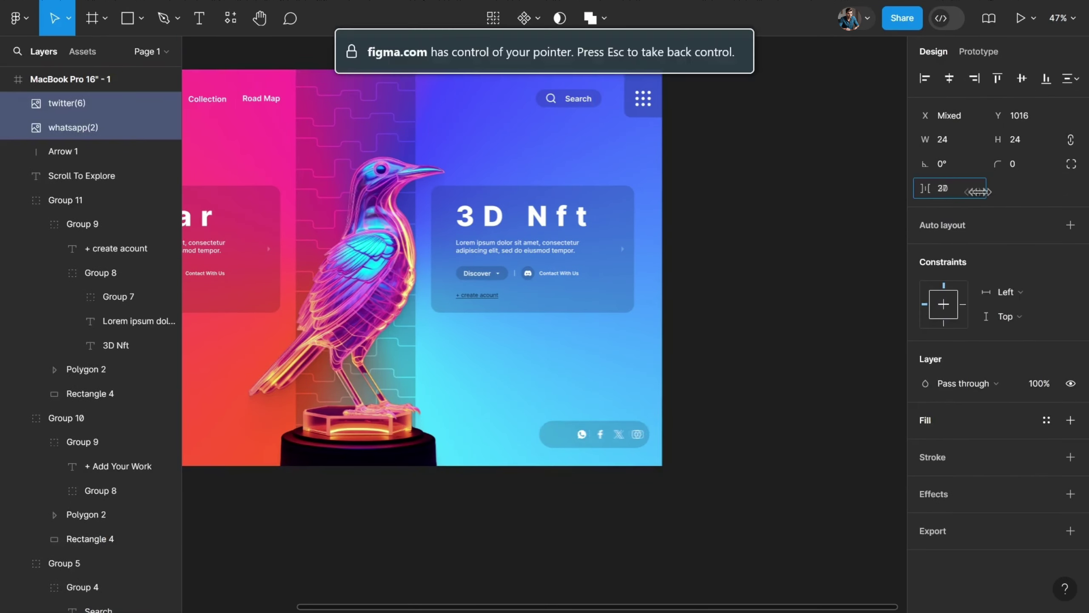
{"action": "key", "text": "shift+2"}
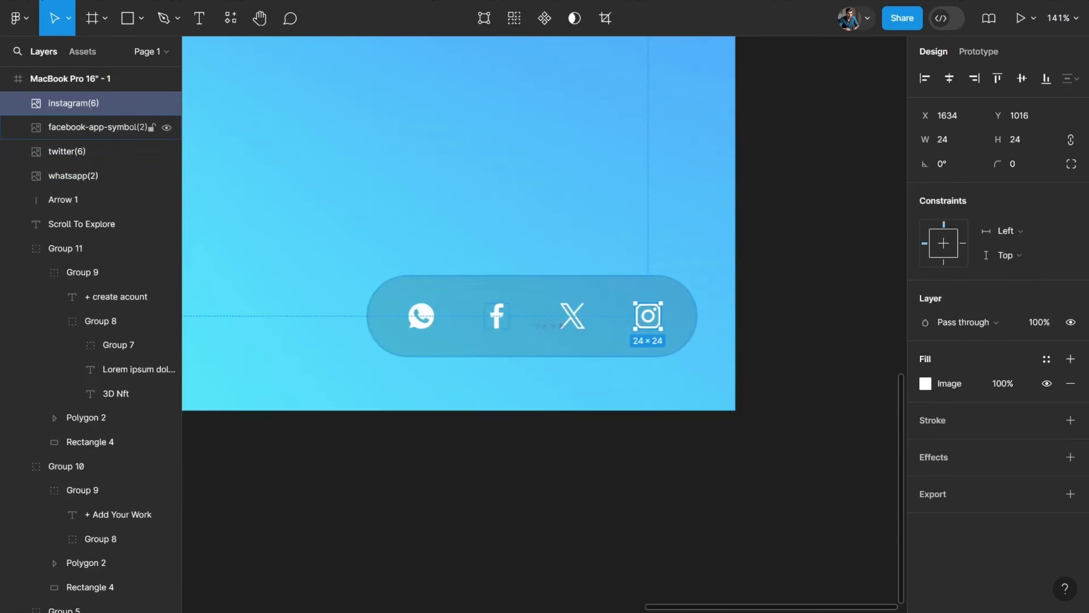
{"action": "left_click_drag", "start_coordinate": [507, 319], "coordinate": [639, 316]}
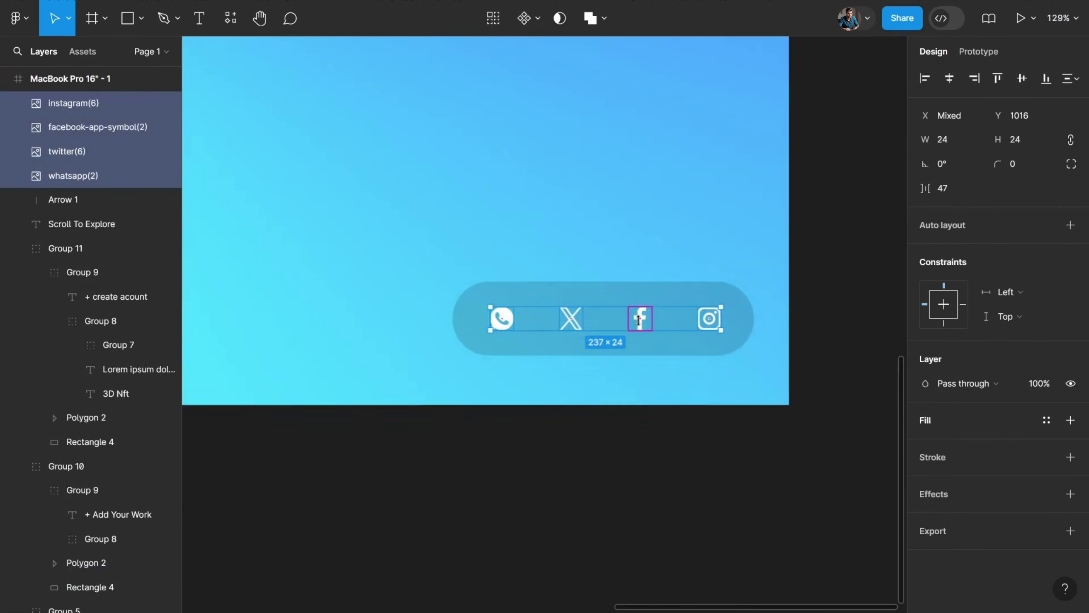
{"action": "key", "text": "minus"}
{"action": "right_click", "coordinate": [557, 338]}
{"action": "key", "text": "Escape"}
{"action": "key", "text": "shift+1"}
{"action": "left_click", "coordinate": [540, 440]}
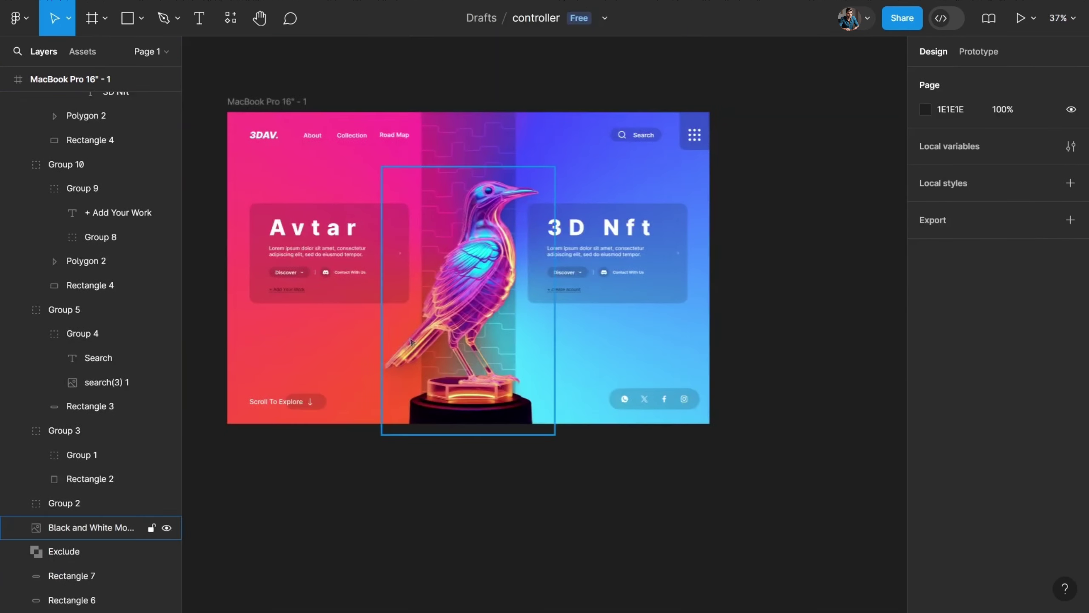
Make both cards' link text white.
{"action": "left_click", "coordinate": [288, 290], "text": "ctrl"}
{"action": "left_click", "coordinate": [939, 551]}
{"action": "left_click", "coordinate": [564, 290], "text": "ctrl"}
{"action": "left_click", "coordinate": [938, 551]}
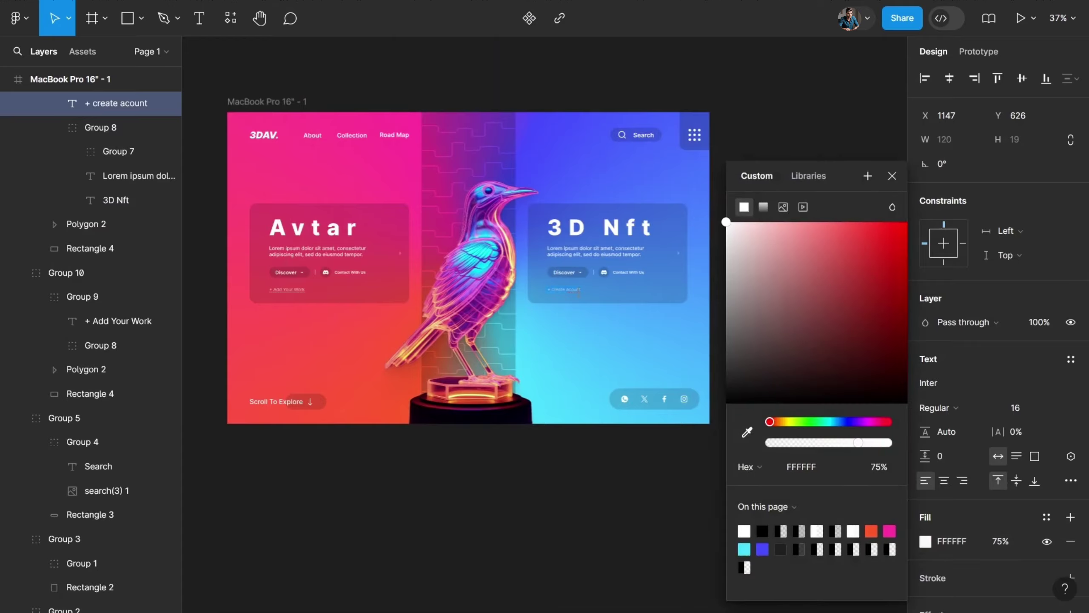
{"action": "left_click", "coordinate": [620, 464]}
Move the Avtar card higher and the 3D Nft card lower.
{"action": "scroll", "coordinate": [620, 463], "scroll_direction": "up", "scroll_amount": 3}
{"action": "scroll", "coordinate": [628, 459], "scroll_direction": "down", "scroll_amount": 3}
{"action": "scroll", "coordinate": [664, 436], "scroll_direction": "up", "scroll_amount": 3}
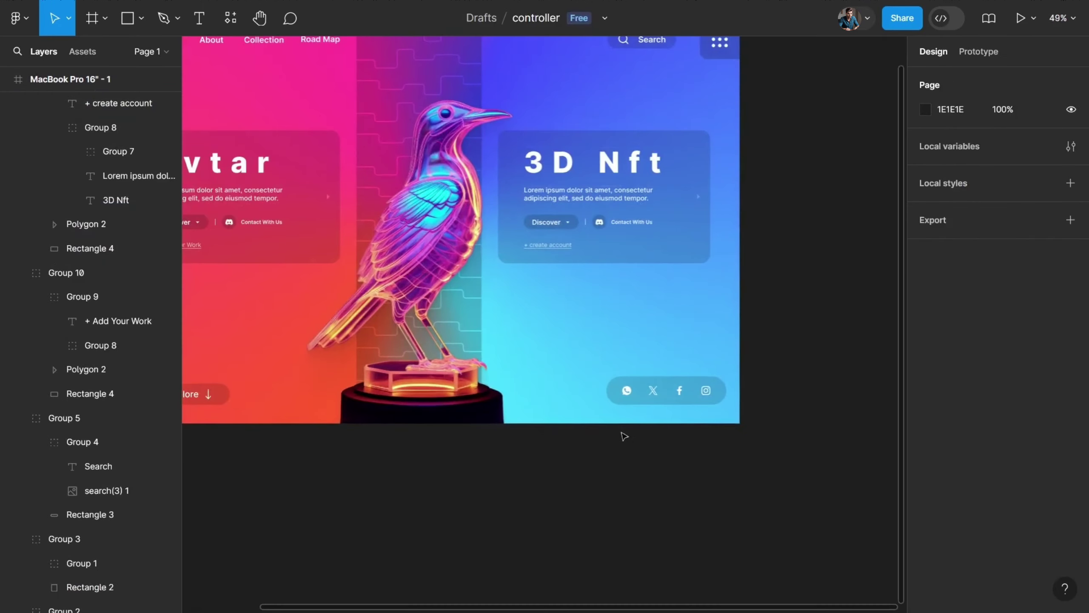
{"action": "scroll", "coordinate": [622, 436], "scroll_direction": "down", "scroll_amount": 4}
{"action": "left_click", "coordinate": [376, 281]}
{"action": "left_click_drag", "start_coordinate": [376, 281], "coordinate": [376, 257]}
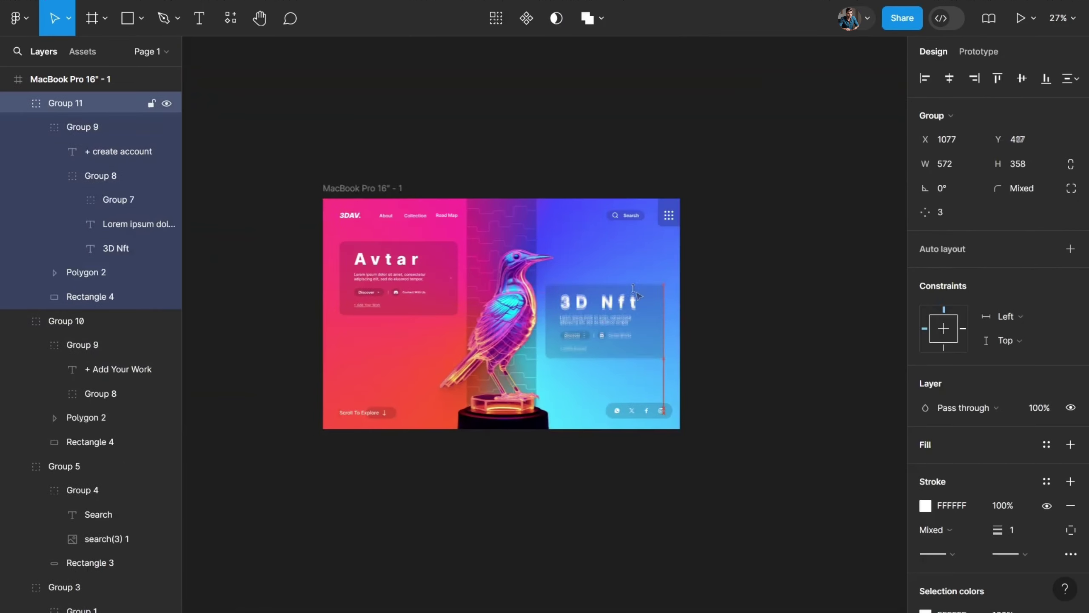
{"action": "left_click_drag", "start_coordinate": [605, 284], "coordinate": [605, 323]}
Draw a three-point sparkle star above the 3D Nft card and duplicate it.
{"action": "left_click", "coordinate": [142, 18]}
{"action": "left_click", "coordinate": [95, 146]}
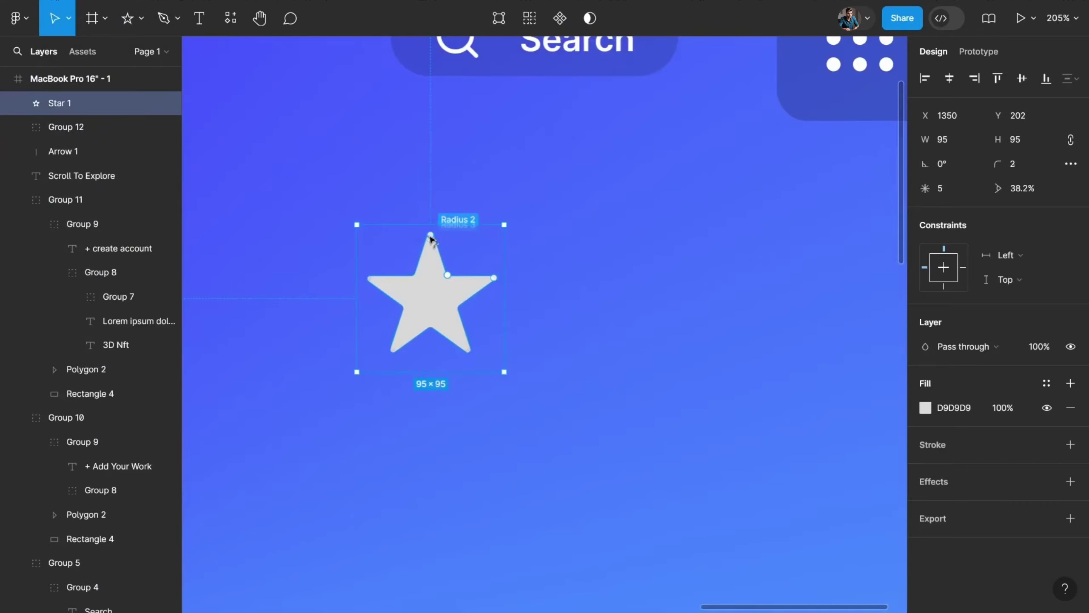
{"action": "mouse_move", "coordinate": [460, 223]}
{"action": "left_mouse_down"}
{"action": "mouse_move", "coordinate": [446, 225]}
{"action": "mouse_move", "coordinate": [437, 248]}
{"action": "mouse_move", "coordinate": [465, 221]}
{"action": "left_mouse_up"}
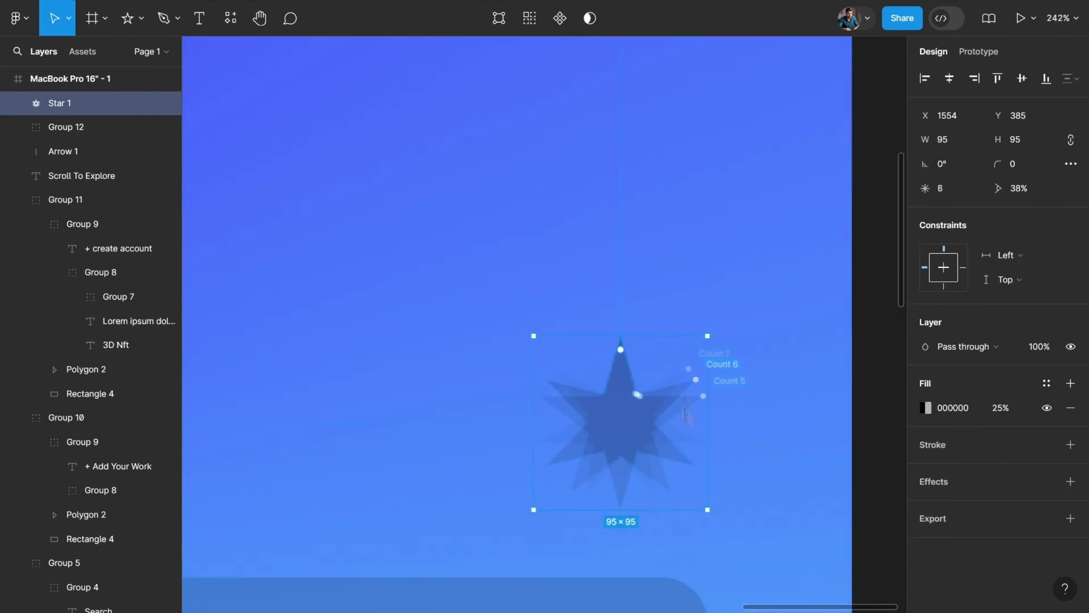
{"action": "left_click_drag", "start_coordinate": [695, 379], "coordinate": [695, 462]}
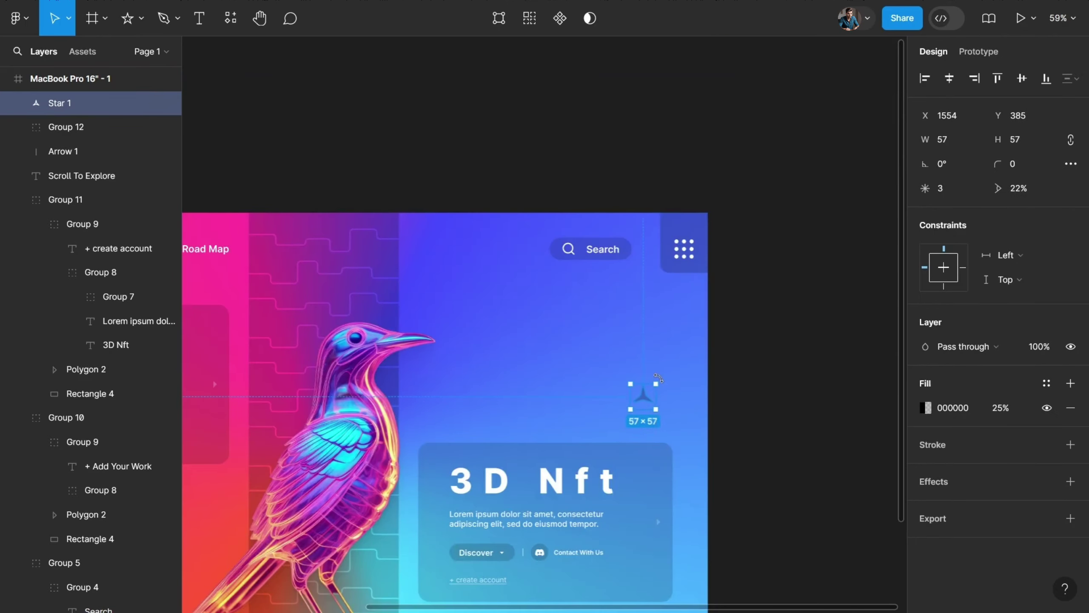
{"action": "mouse_move", "coordinate": [635, 390]}
{"action": "left_mouse_down"}
{"action": "mouse_move", "coordinate": [569, 368]}
{"action": "mouse_move", "coordinate": [537, 390]}
{"action": "left_mouse_up"}
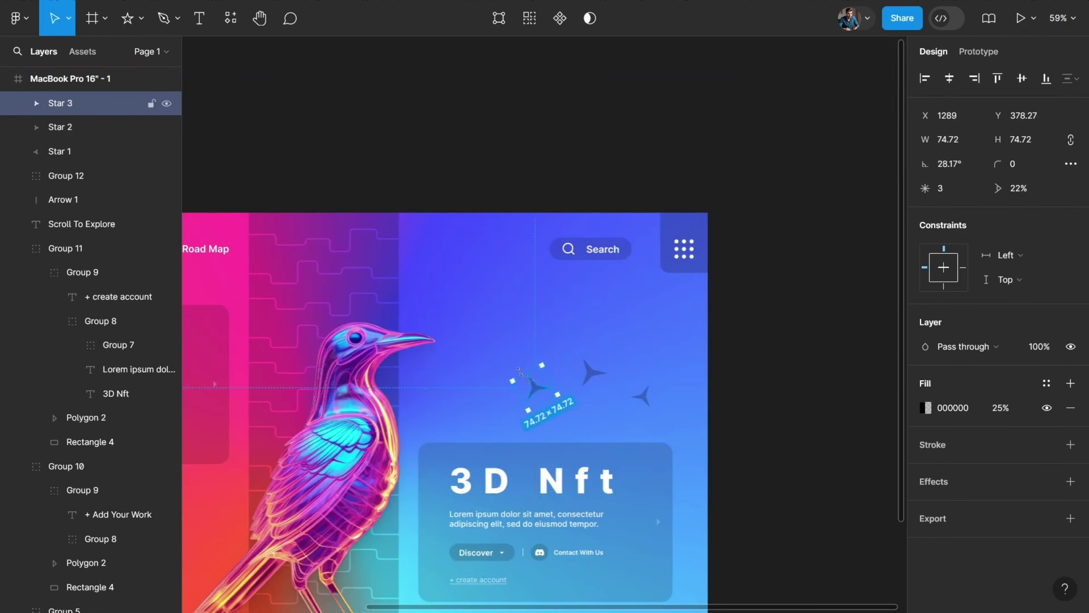
Add a layer blur effect to the middle star.
{"action": "left_click", "coordinate": [644, 397]}
{"action": "left_click", "coordinate": [534, 381]}
{"action": "left_click", "coordinate": [644, 397]}
{"action": "left_click", "coordinate": [1071, 481]}
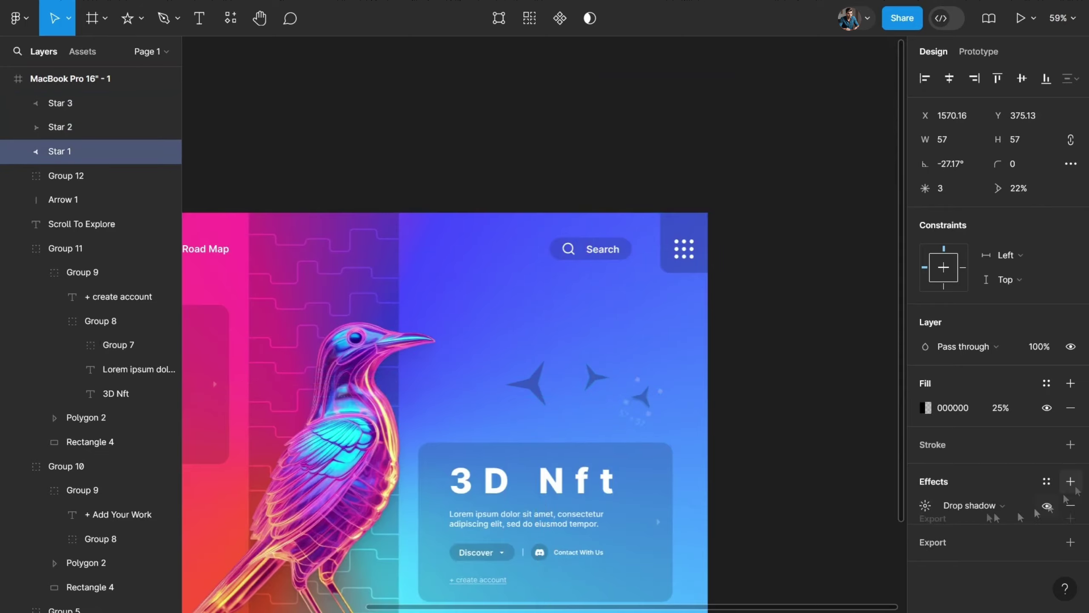
{"action": "left_click", "coordinate": [594, 377]}
{"action": "left_click", "coordinate": [594, 377]}
{"action": "left_click", "coordinate": [1070, 481]}
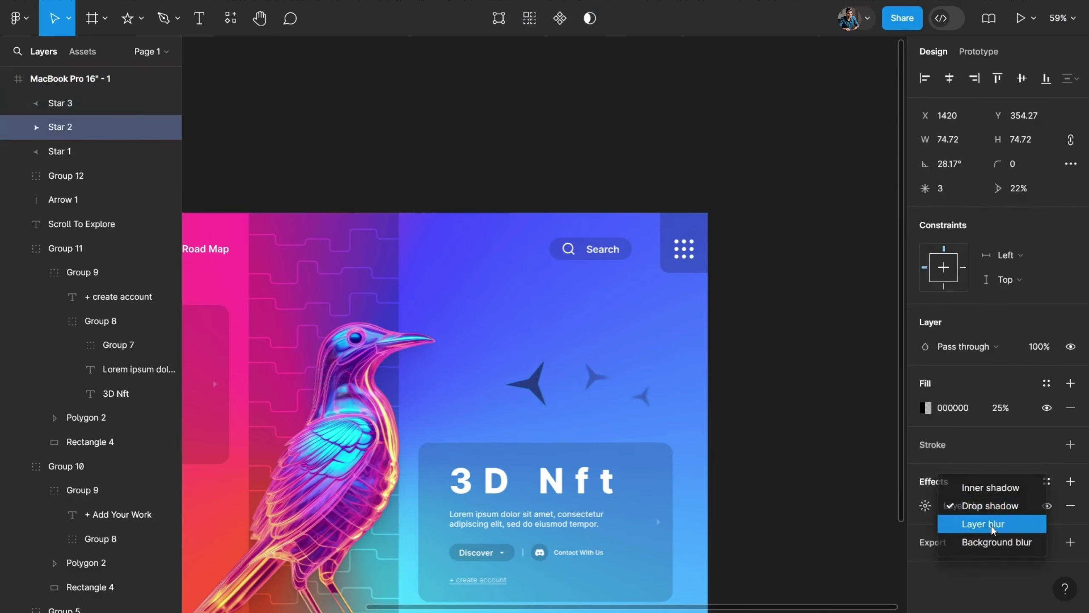
{"action": "left_click", "coordinate": [999, 520]}
{"action": "key", "text": "Escape"}
Copy all three stars onto the pink half and nudge the blue-half stars up.
{"action": "key", "text": "shift+1"}
{"action": "left_click", "coordinate": [60, 151]}
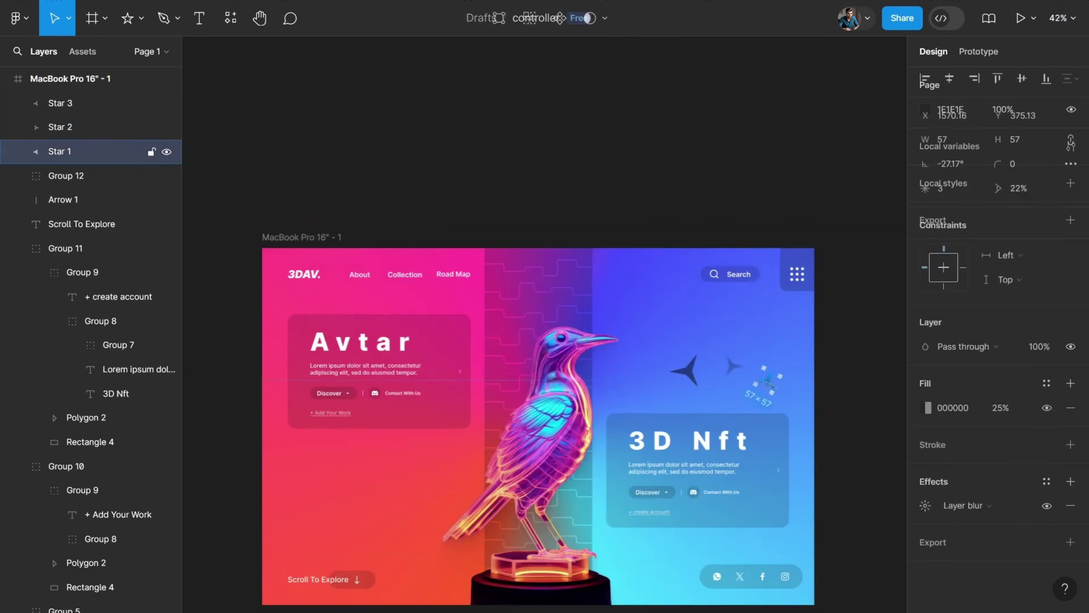
{"action": "left_click", "coordinate": [60, 103], "text": "shift"}
{"action": "left_click_drag", "start_coordinate": [758, 380], "coordinate": [361, 476]}
{"action": "scroll", "coordinate": [399, 475], "scroll_direction": "down", "scroll_amount": 3}
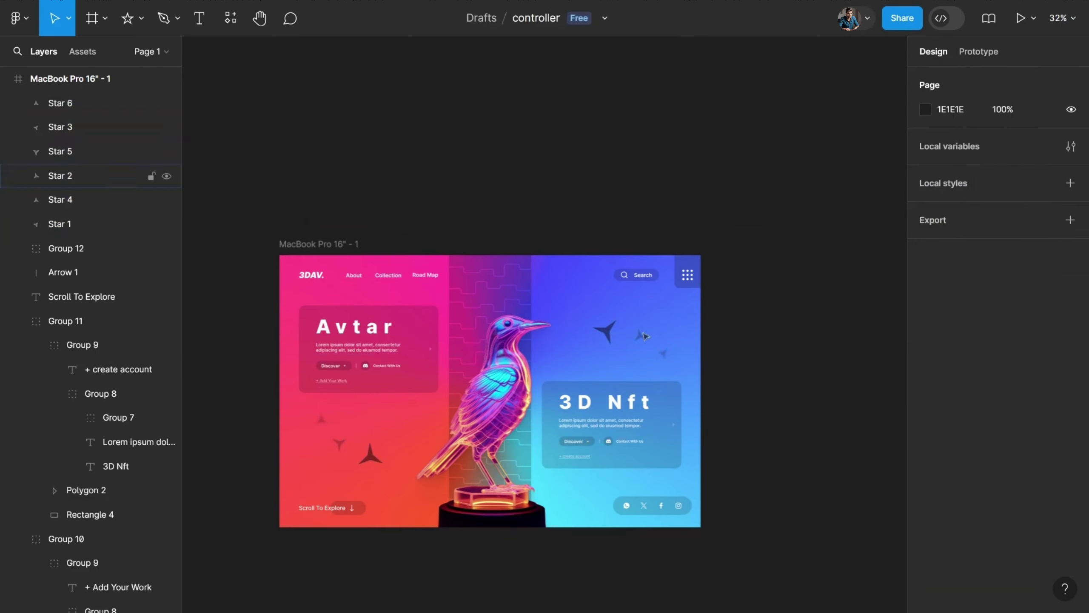
{"action": "left_click_drag", "start_coordinate": [613, 354], "coordinate": [614, 328]}
{"action": "left_click", "coordinate": [742, 358]}
{"action": "left_click", "coordinate": [372, 455]}
{"action": "left_click", "coordinate": [609, 326], "text": "shift"}
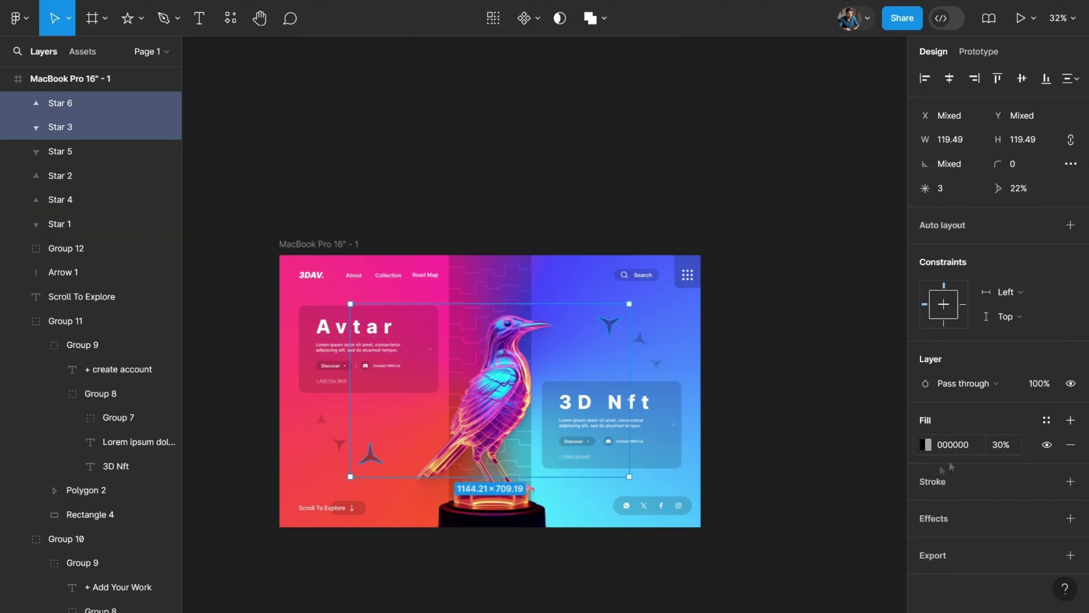
{"action": "left_click", "coordinate": [818, 488]}
{"action": "scroll", "coordinate": [818, 489], "scroll_direction": "down", "scroll_amount": 1}
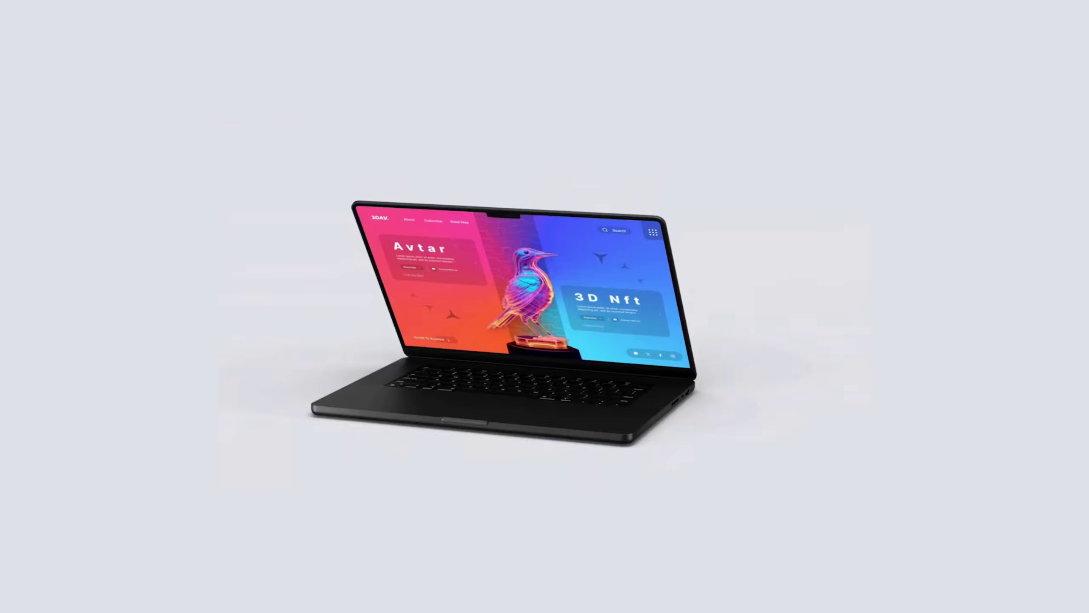